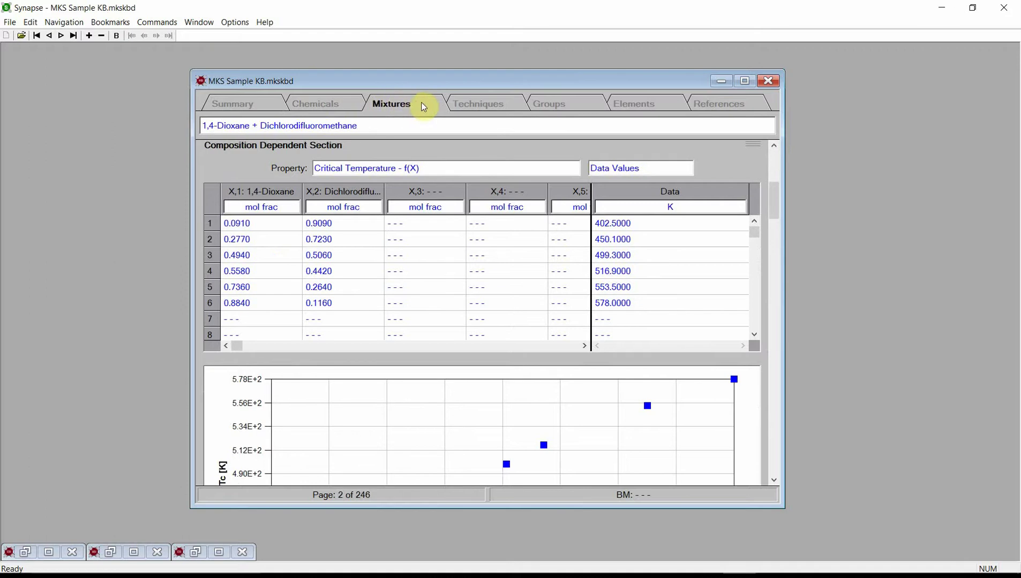
# Step: Browse the Techniques, Groups, Elements and References chapters, then return to Chemicals at 1,1,1,2,2-Pentafluoropropane
pyautogui.click(478, 106)
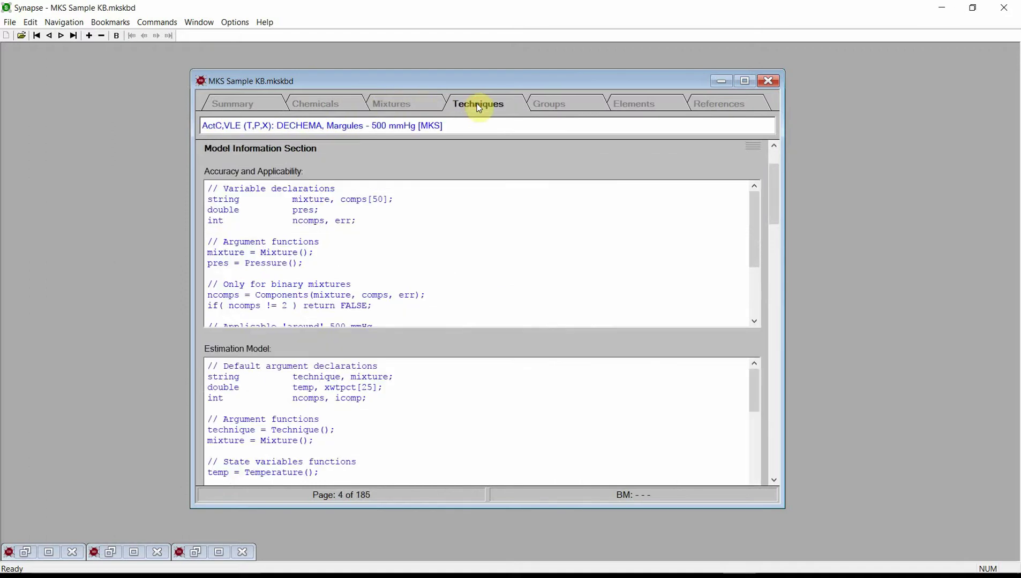
pyautogui.click(555, 103)
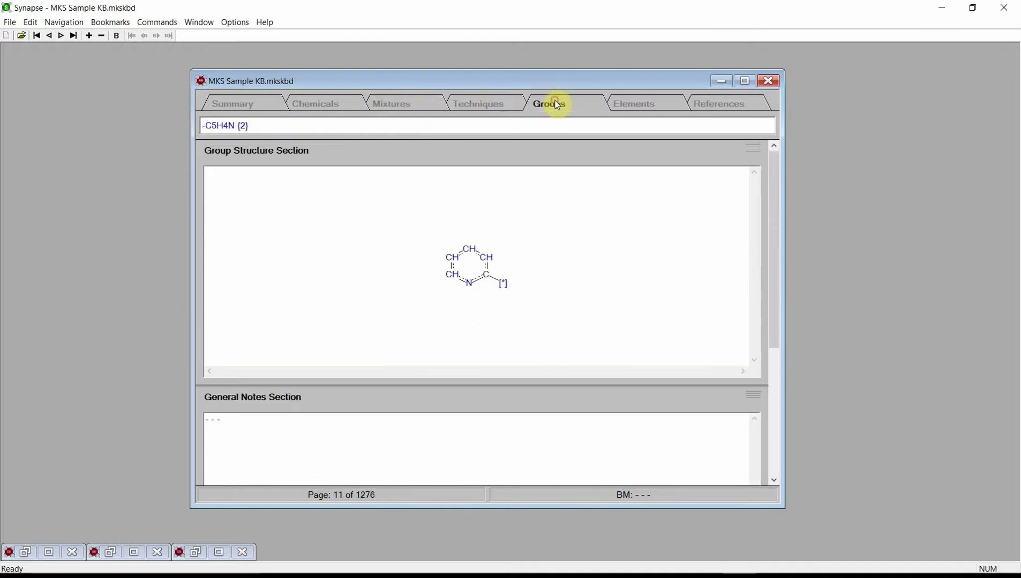
pyautogui.click(655, 107)
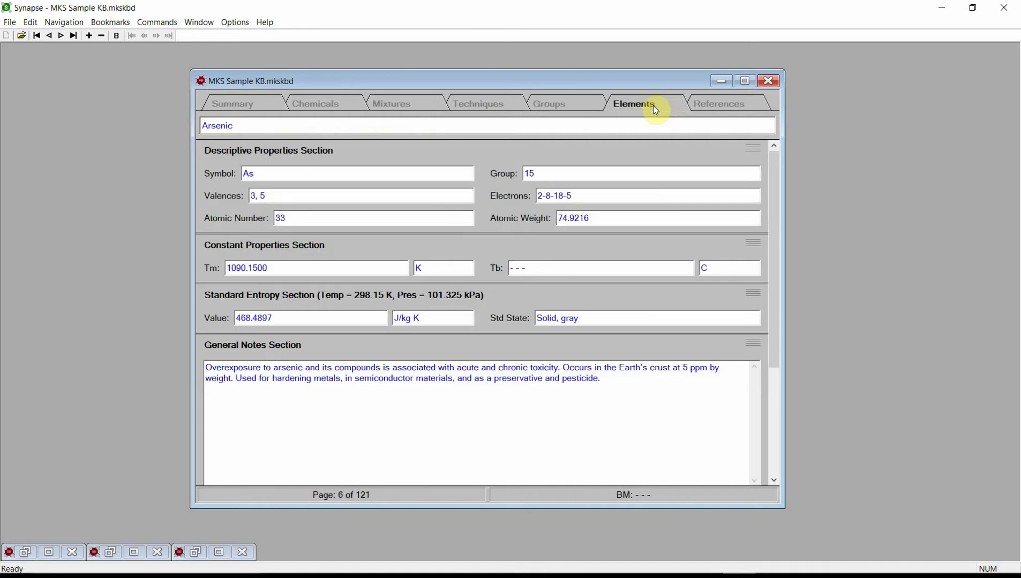
pyautogui.click(718, 107)
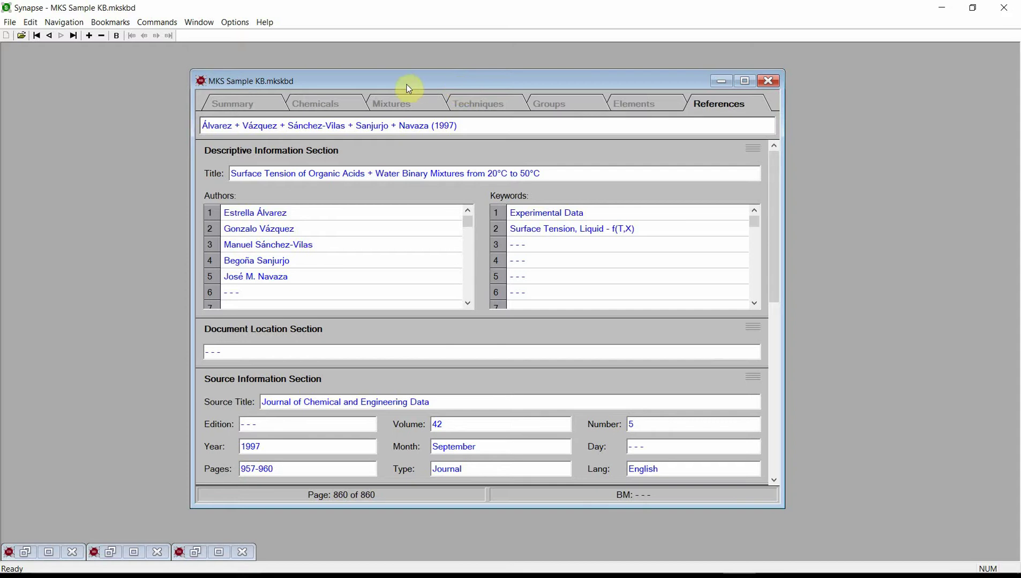
pyautogui.click(349, 104)
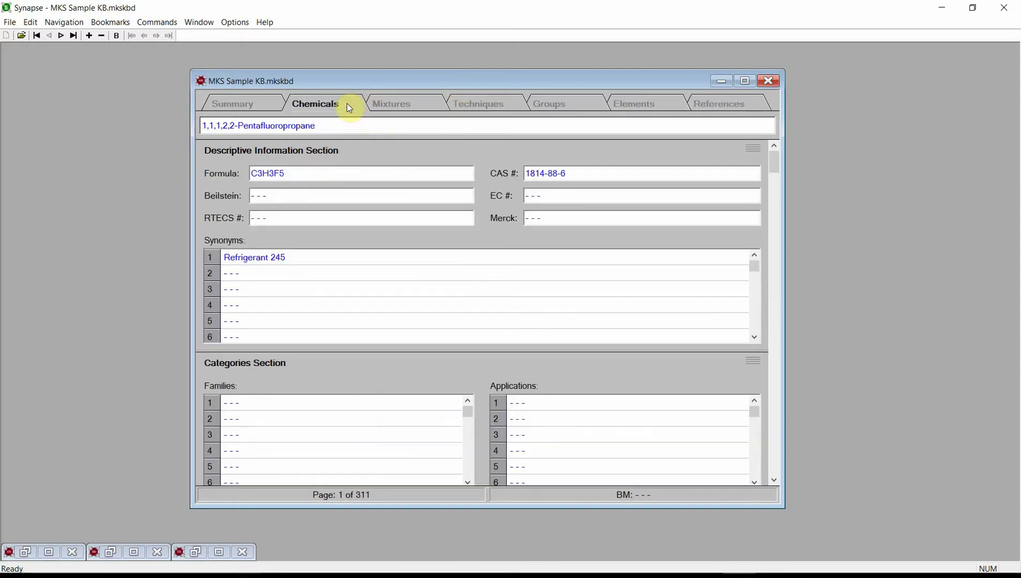
# Step: Step forward through three chemical records, then jump back to the first record
pyautogui.click(61, 36)
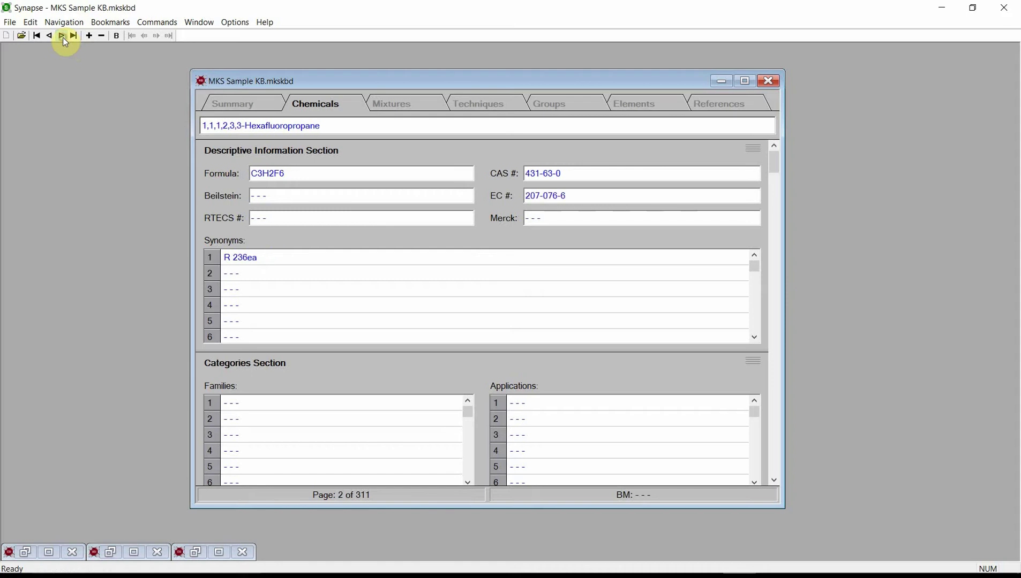
pyautogui.click(62, 36)
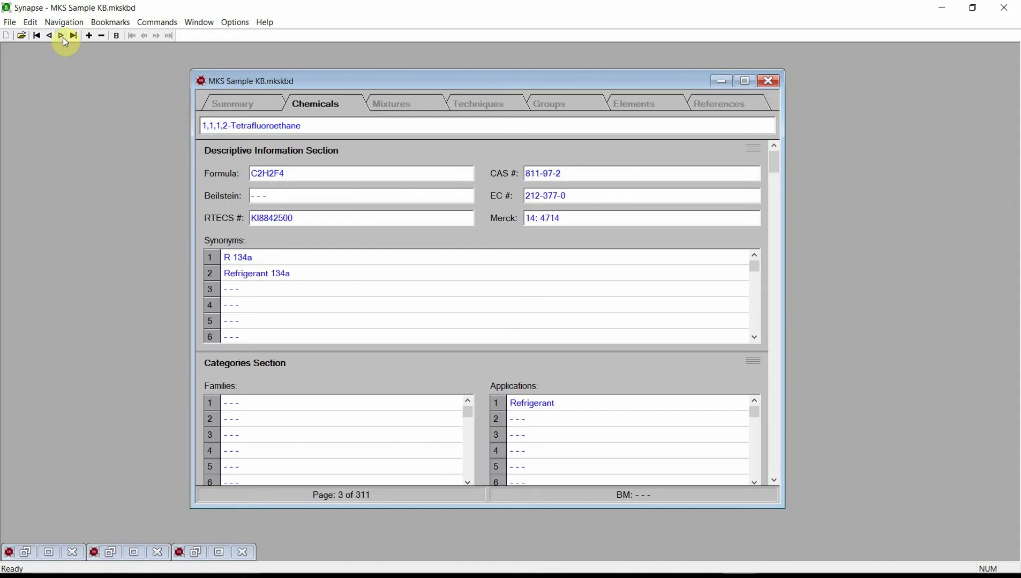
pyautogui.click(63, 36)
pyautogui.click(37, 36)
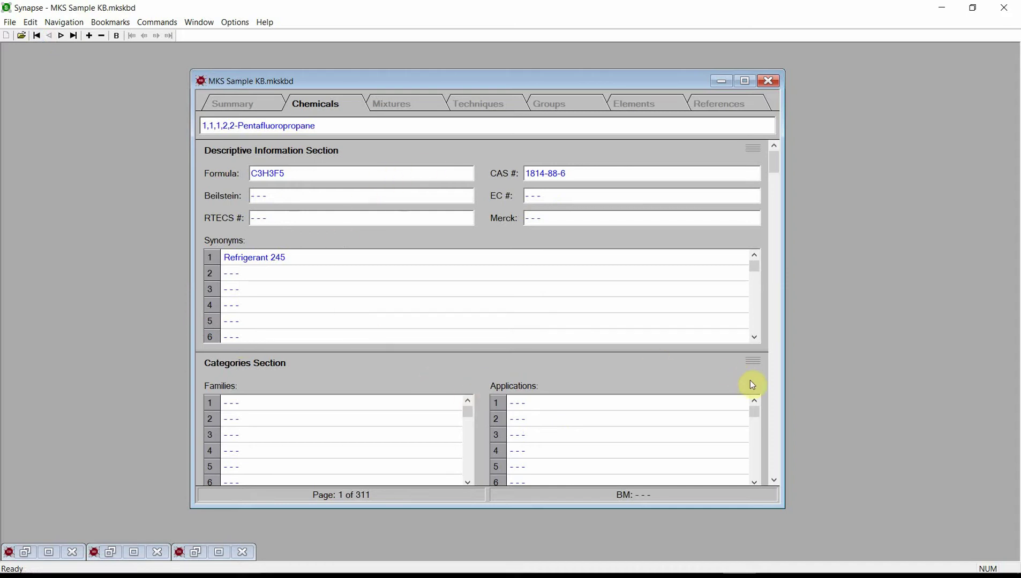
# Step: Page down the record to the liquid density table and density-versus-temperature plot
pyautogui.scroll(-5, 752, 385)
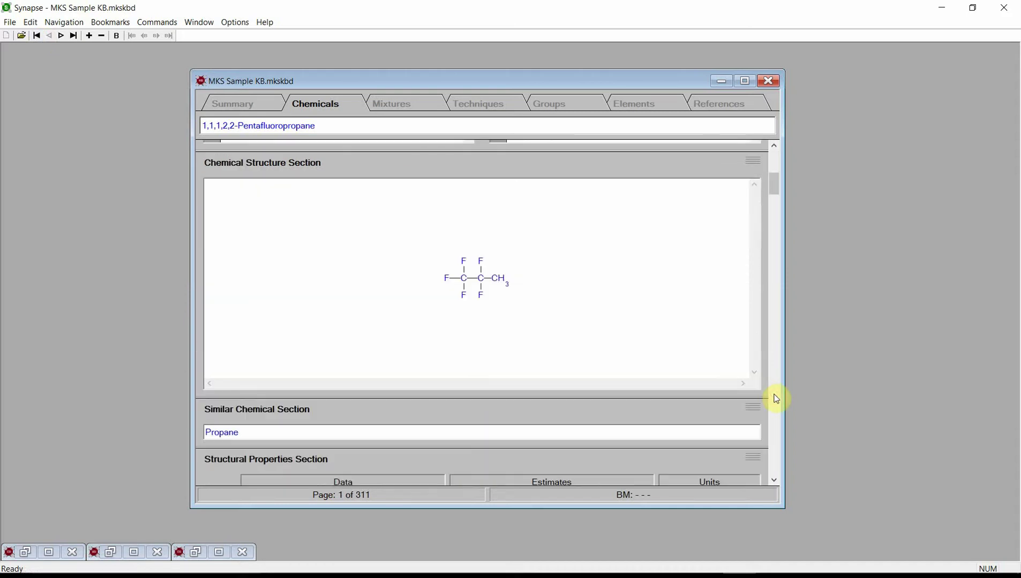
pyautogui.click(776, 399)
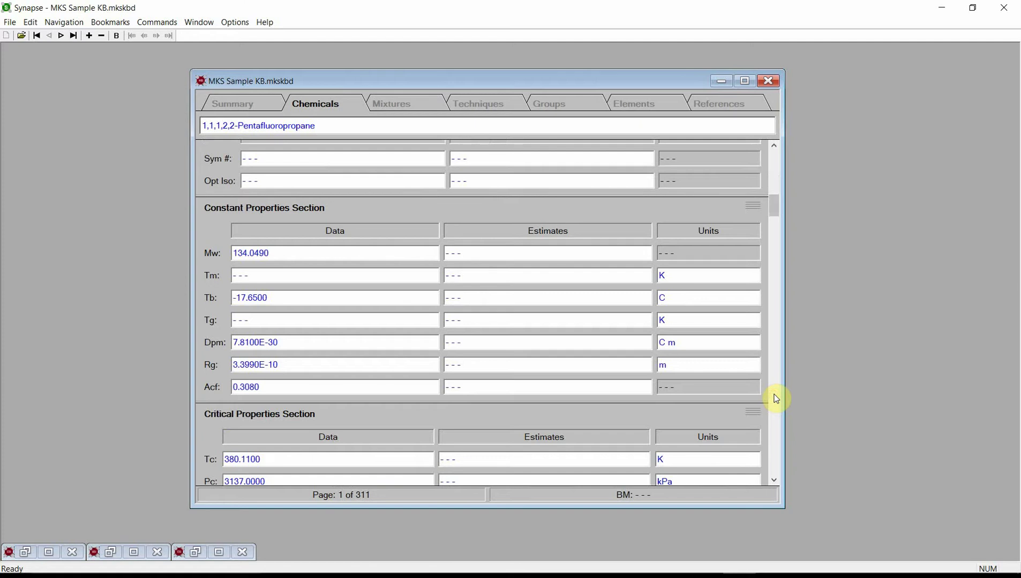
pyautogui.click(777, 399)
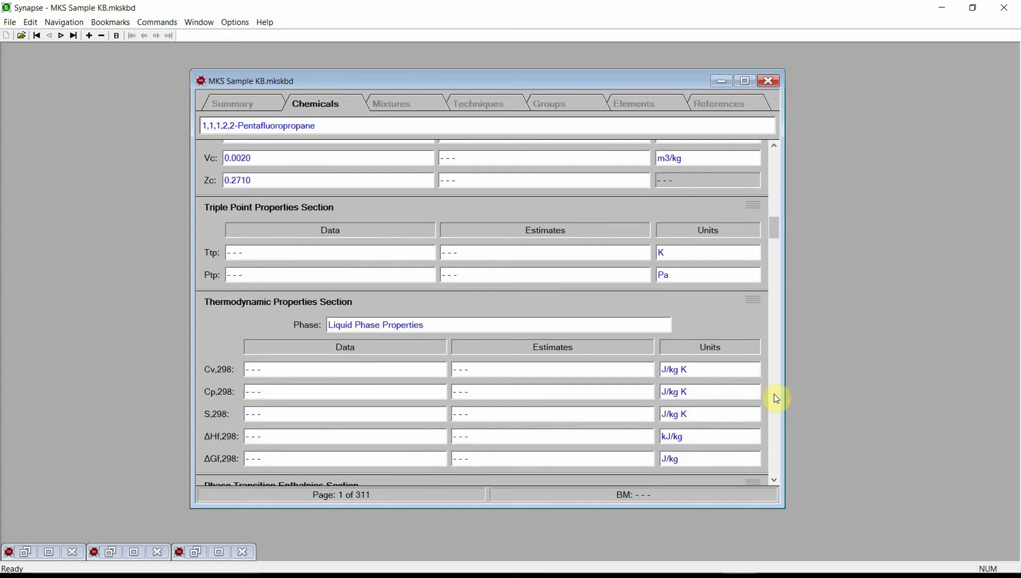
pyautogui.click(776, 399)
pyautogui.click(776, 399)
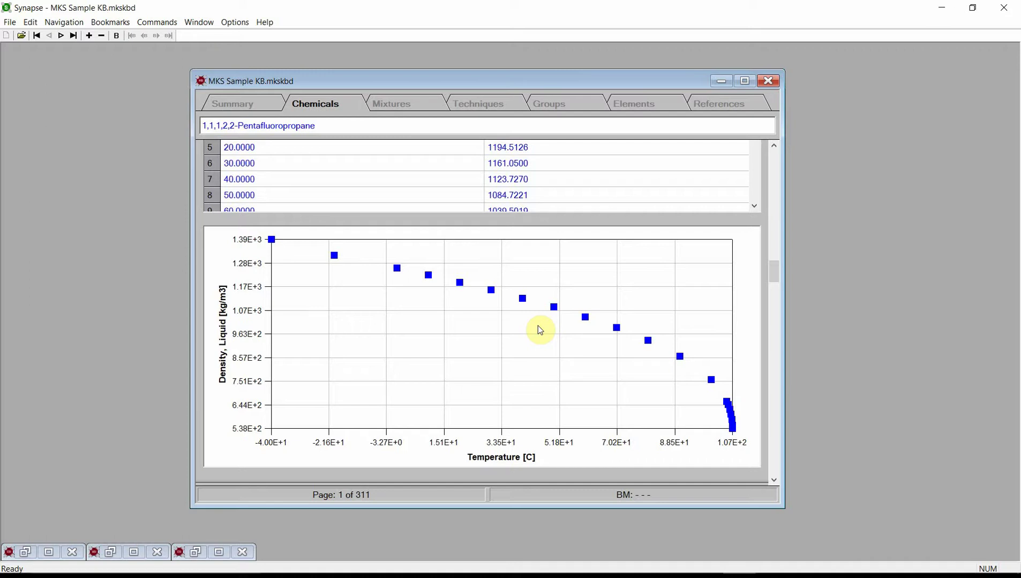
# Step: Use Goto with the substring 'propanol' to jump to the 1-Propanol record, page 56
pyautogui.click(65, 22)
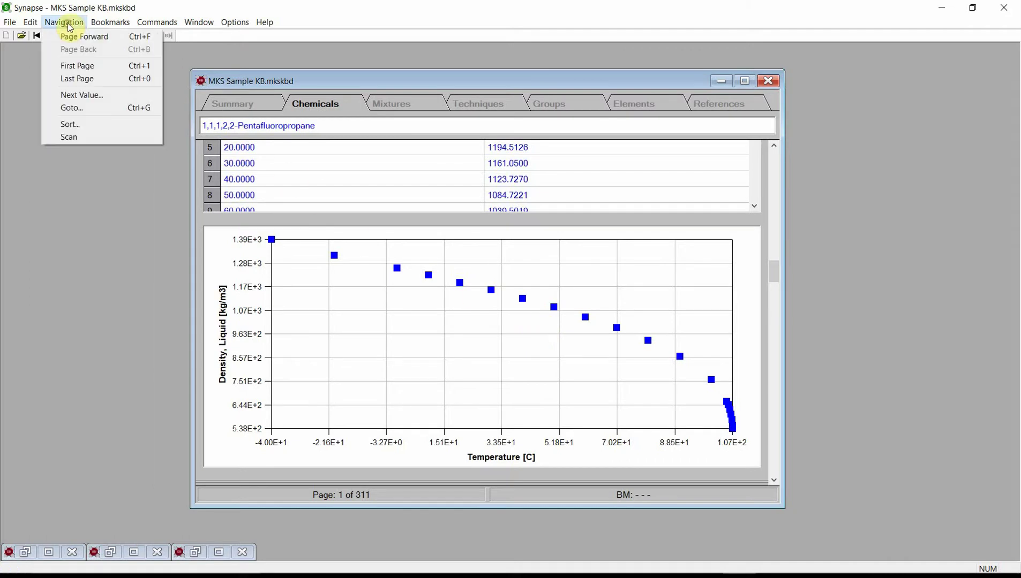
pyautogui.click(89, 112)
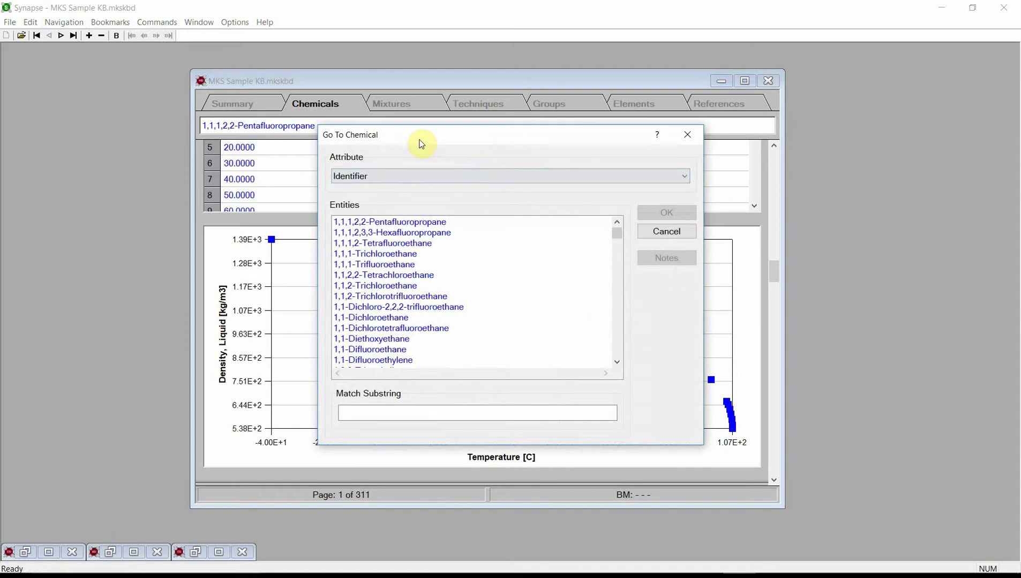
pyautogui.click(429, 413)
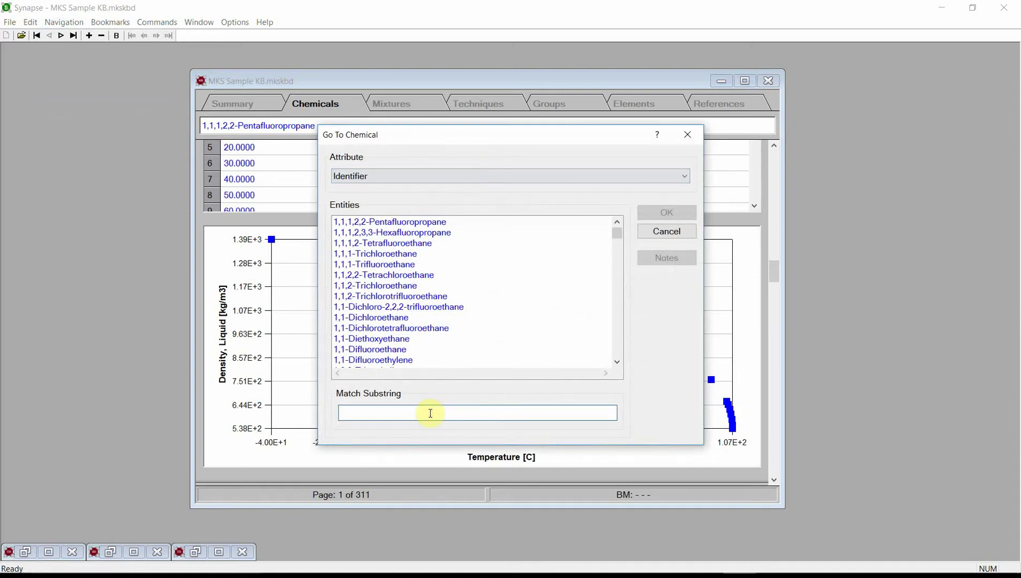
pyautogui.write('propan')
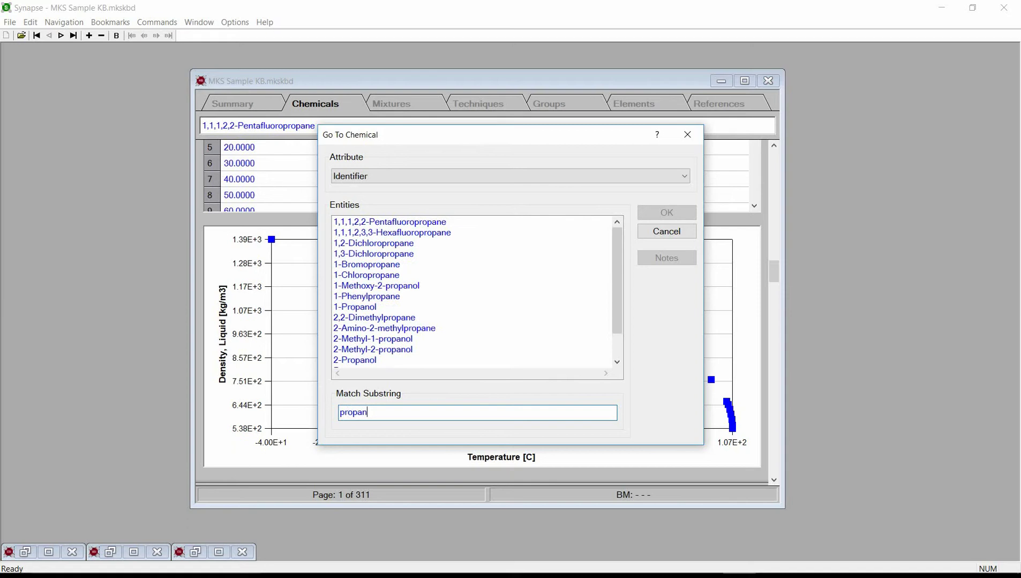
pyautogui.write('ol')
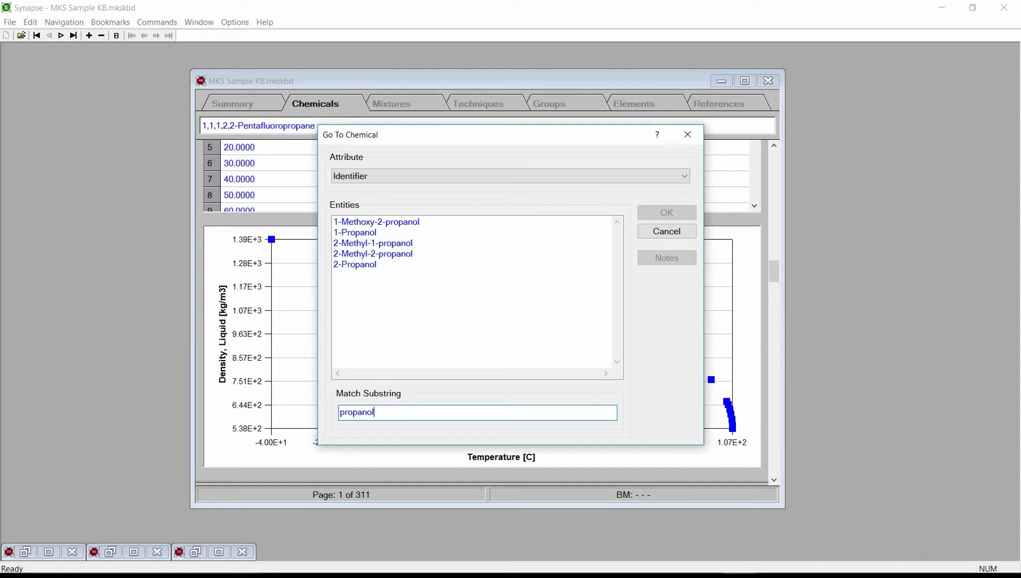
pyautogui.click(363, 234)
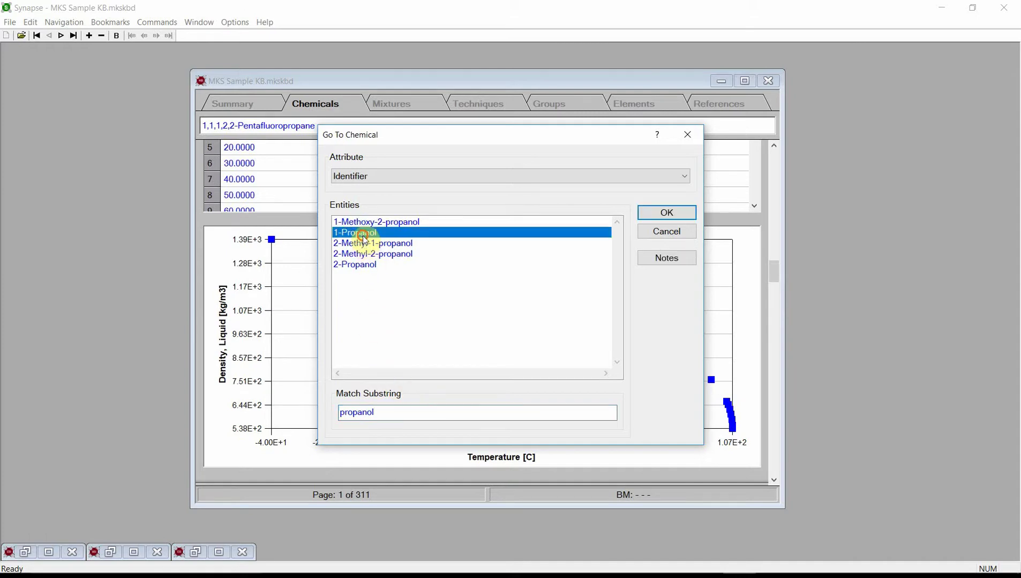
pyautogui.click(678, 212)
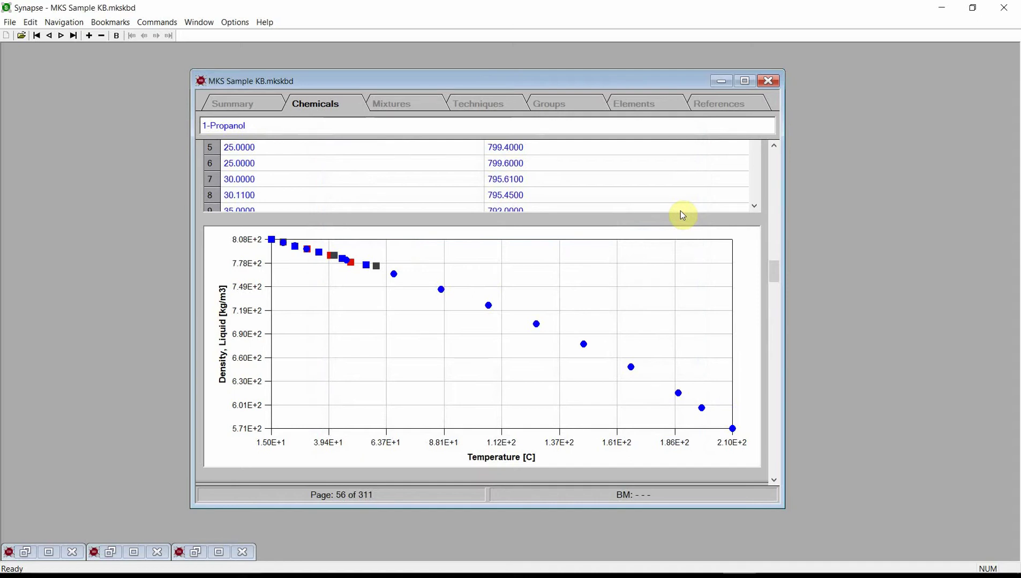
# Step: Back at Constant Properties, compute and save 1-Propanol's property estimates (e.g. Tc 536.9617 K)
pyautogui.click(778, 162)
pyautogui.click(778, 162)
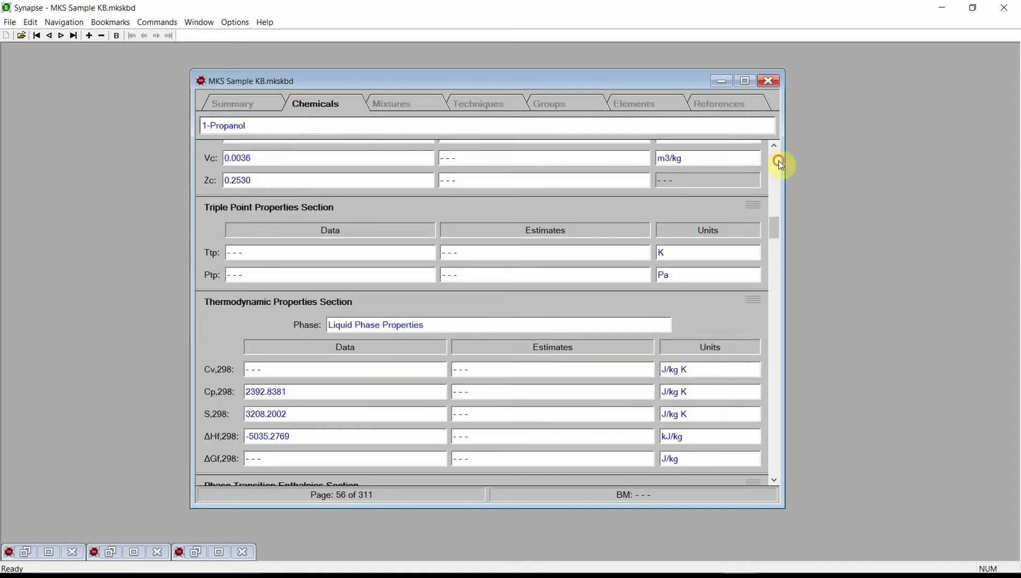
pyautogui.click(778, 164)
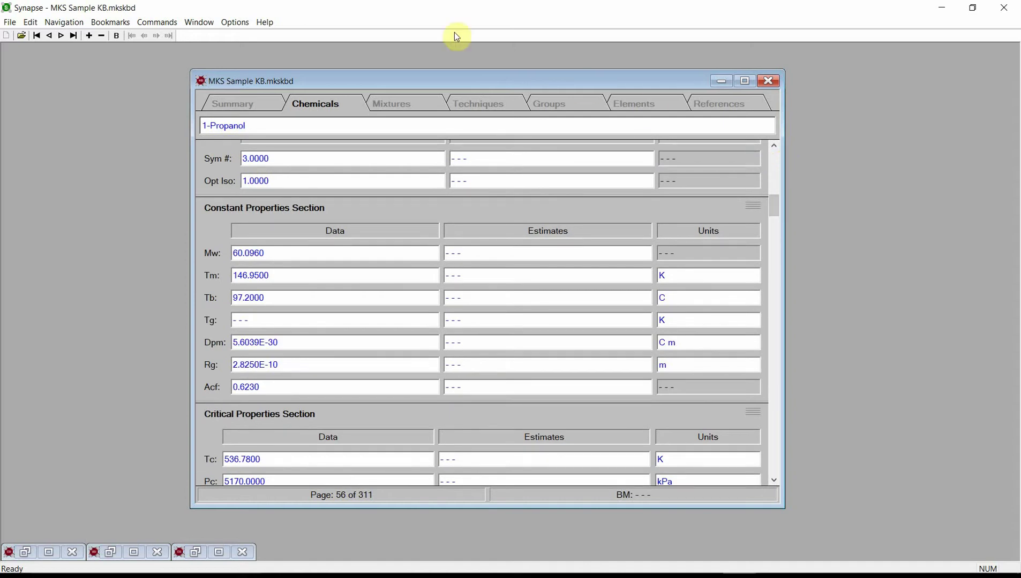
pyautogui.click(175, 28)
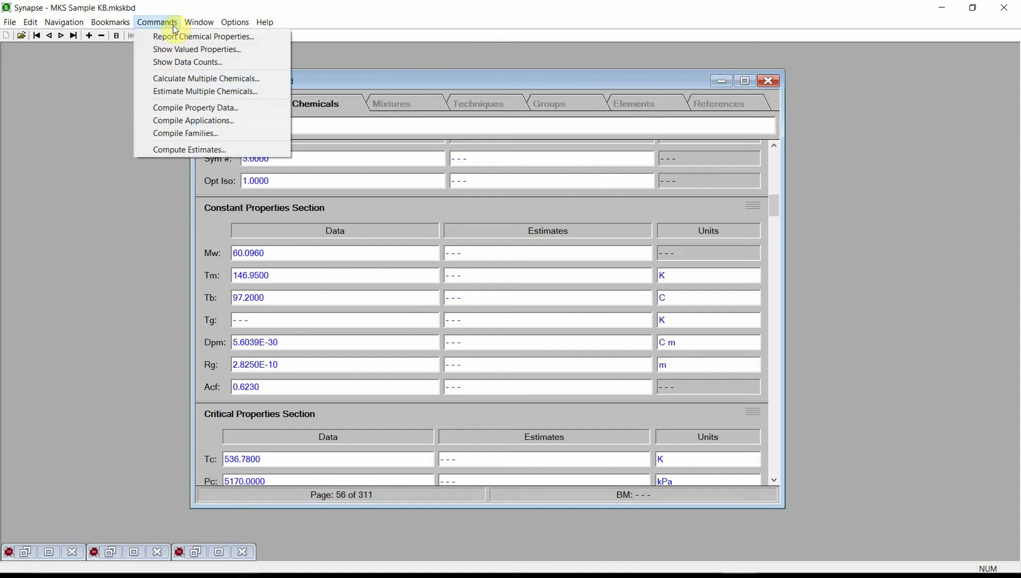
pyautogui.click(197, 151)
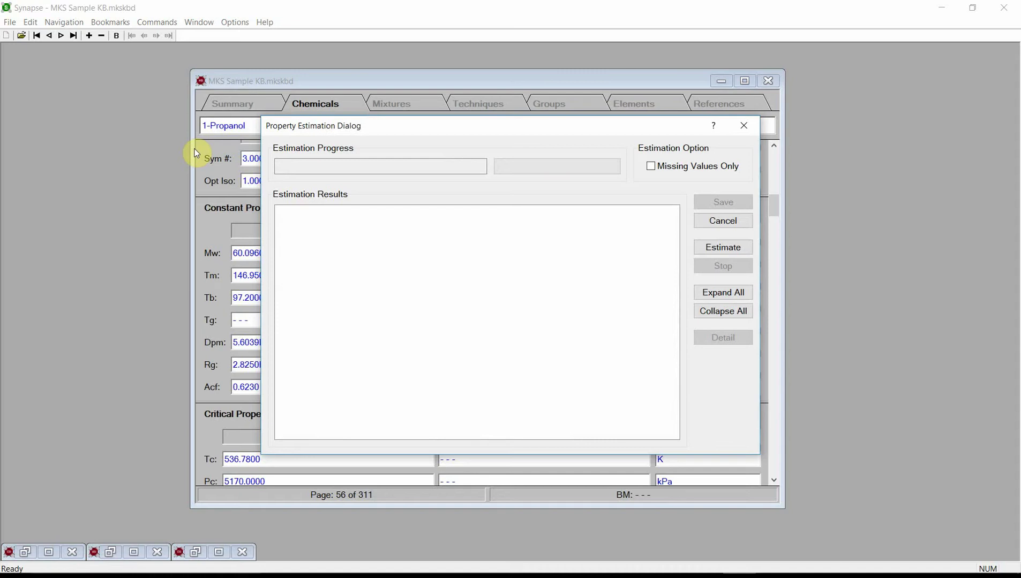
pyautogui.click(704, 248)
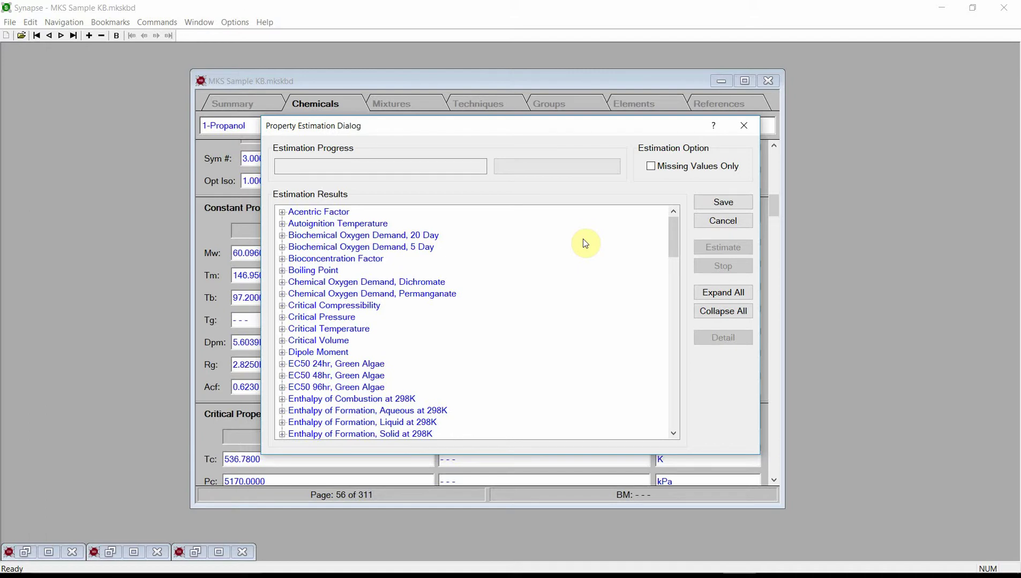
pyautogui.click(717, 203)
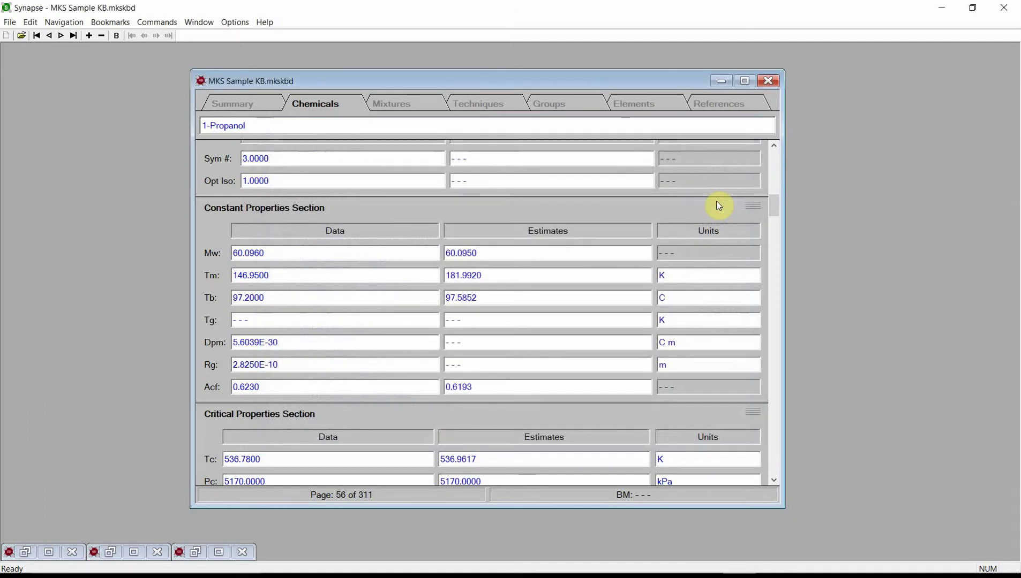
# Step: Display Vapor Pressure, Liquid - f(T) with Values Type set to Estimates in the temperature dependent section
pyautogui.scroll(-1, 660, 277)
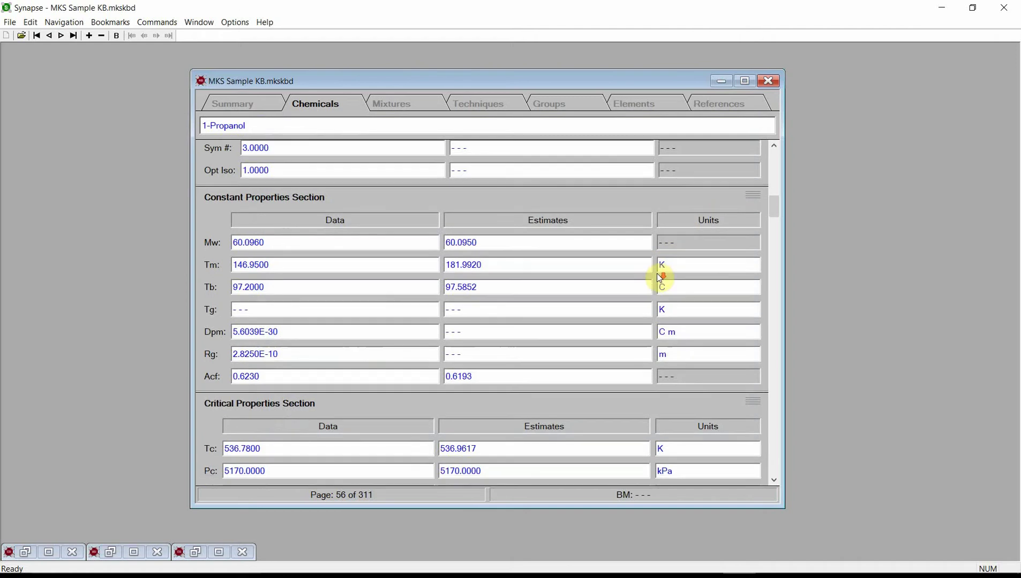
pyautogui.scroll(-4, 659, 278)
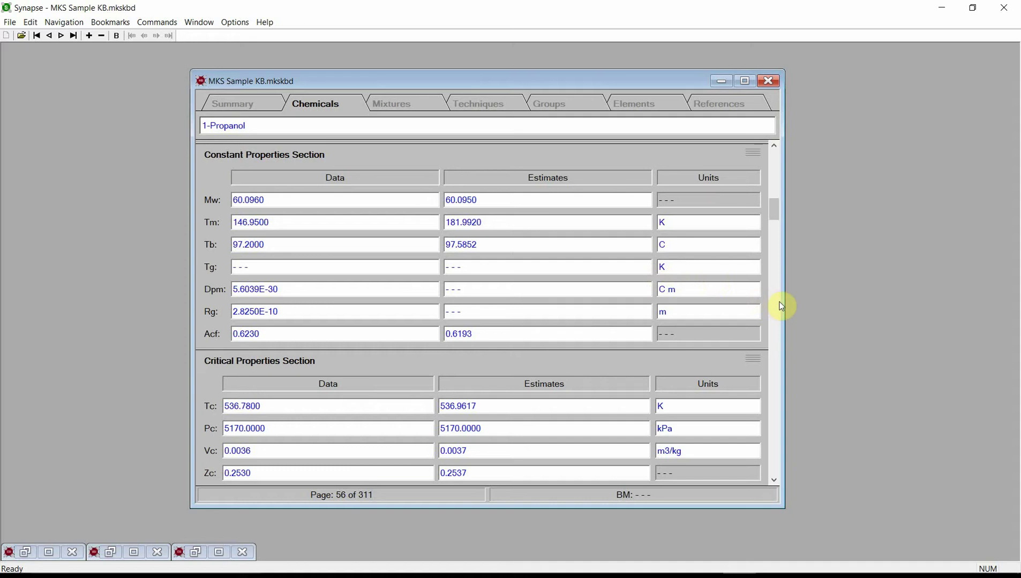
pyautogui.scroll(-10, 781, 306)
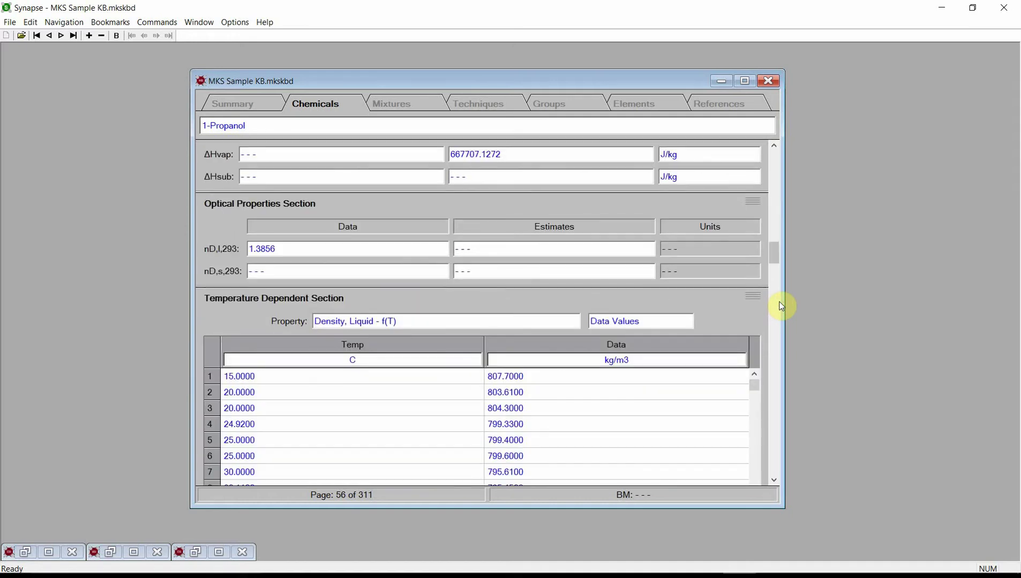
pyautogui.moveTo(778, 256); pyautogui.dragTo(780, 266)
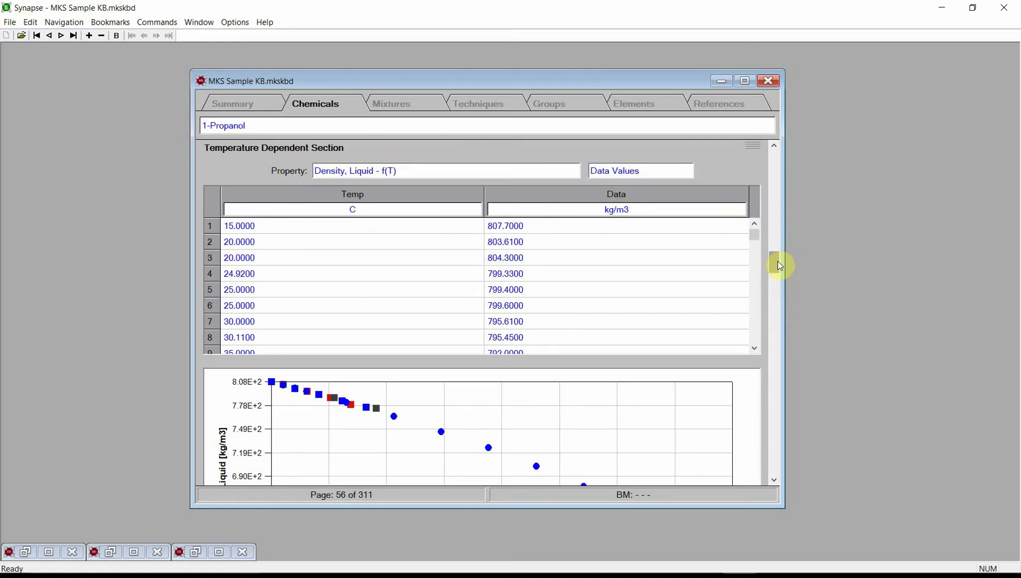
pyautogui.click(528, 174)
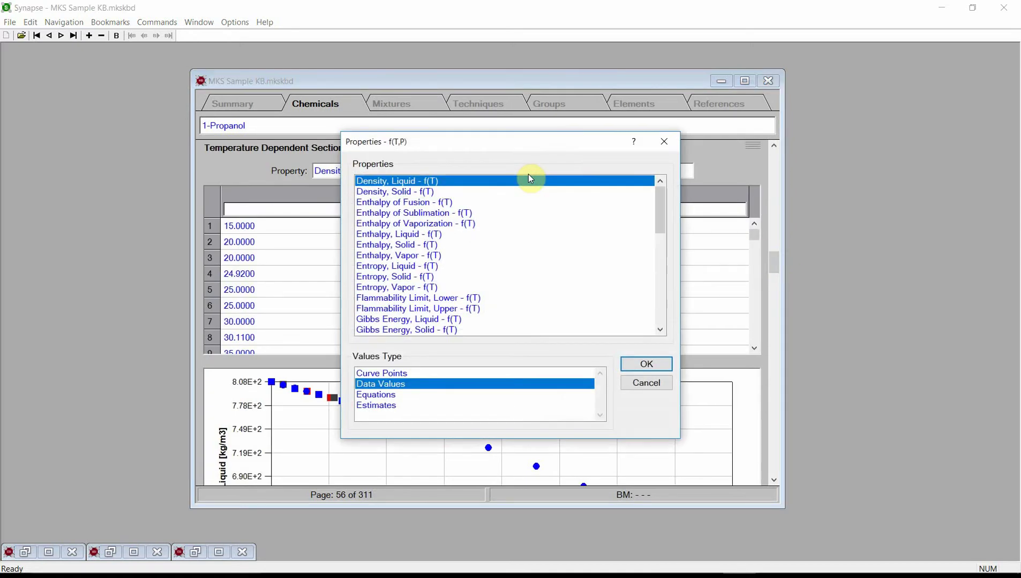
pyautogui.moveTo(660, 199); pyautogui.dragTo(670, 308)
pyautogui.click(444, 297)
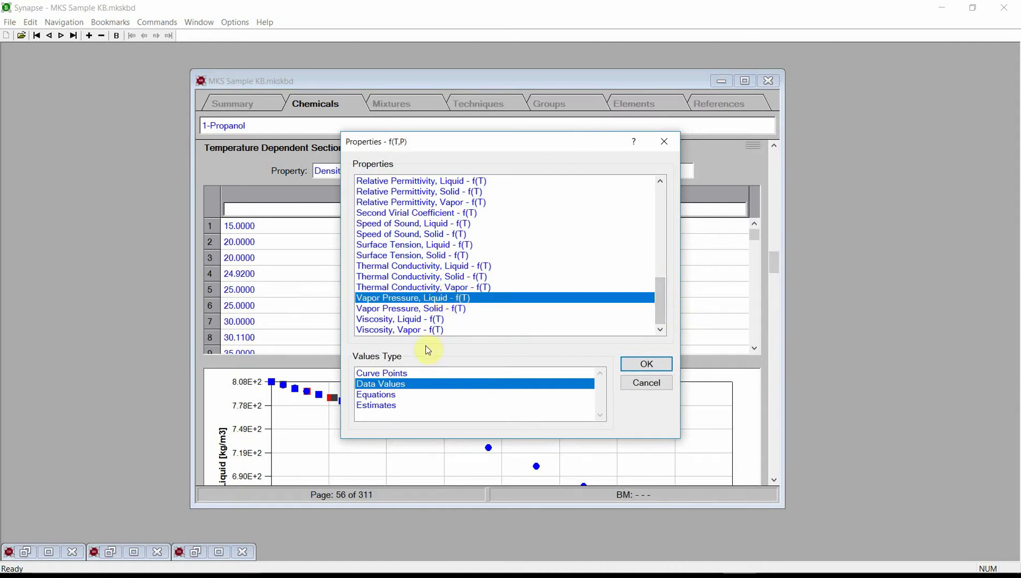
pyautogui.click(421, 405)
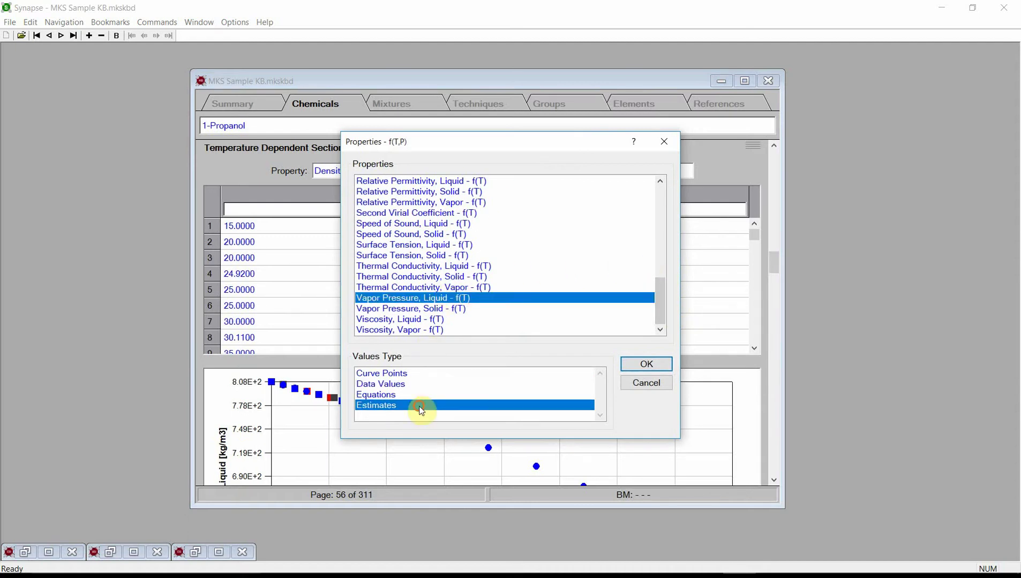
pyautogui.click(647, 365)
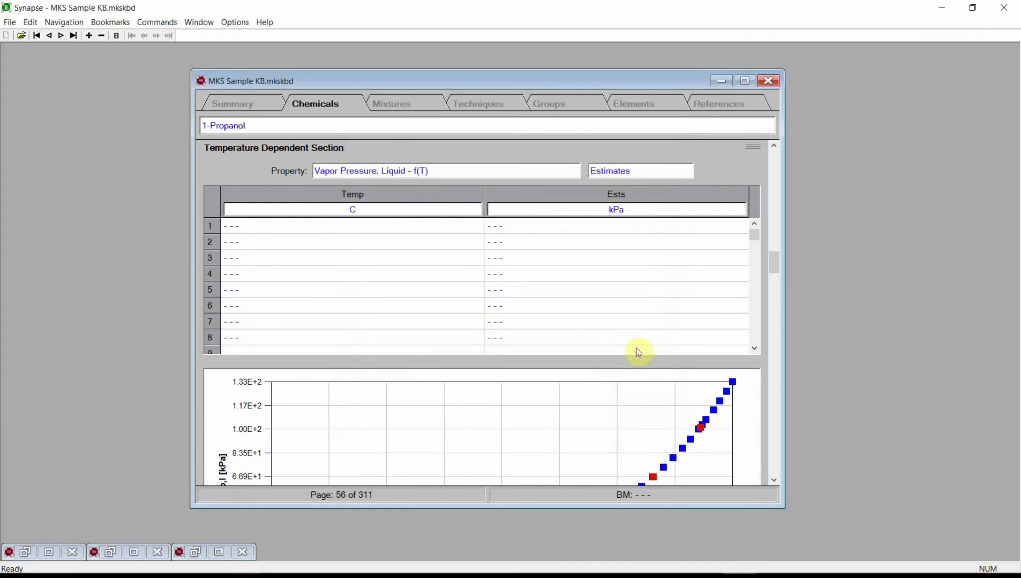
# Step: In the estimates table editor, enter 0 °C as the row 1 temperature
pyautogui.doubleClick(472, 280)
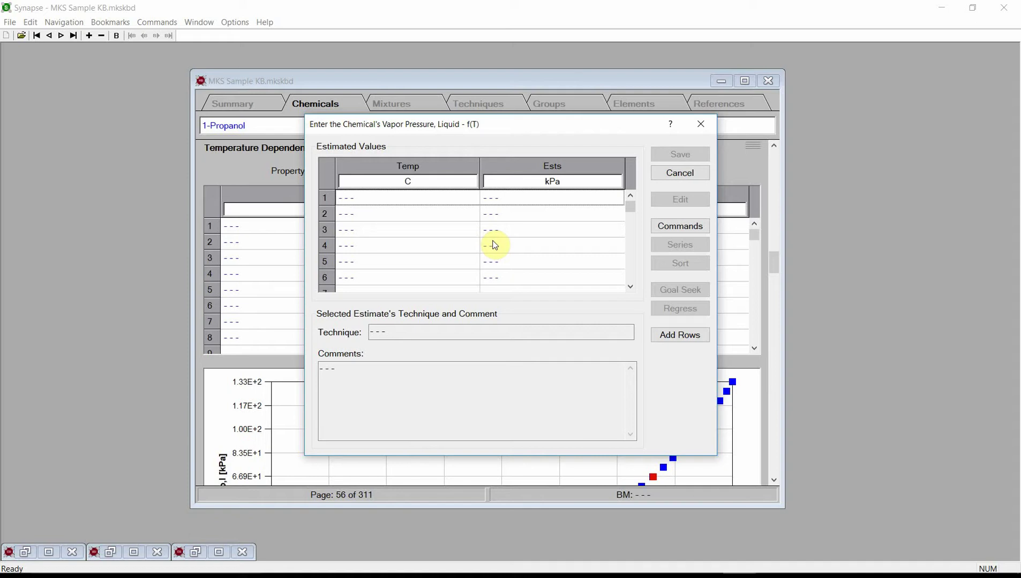
pyautogui.doubleClick(482, 201)
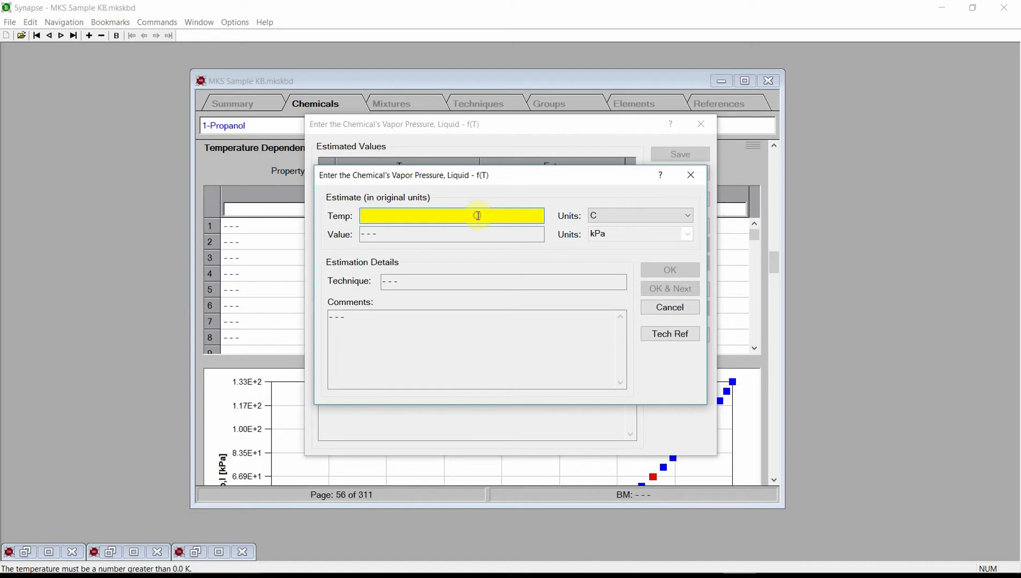
pyautogui.write('0')
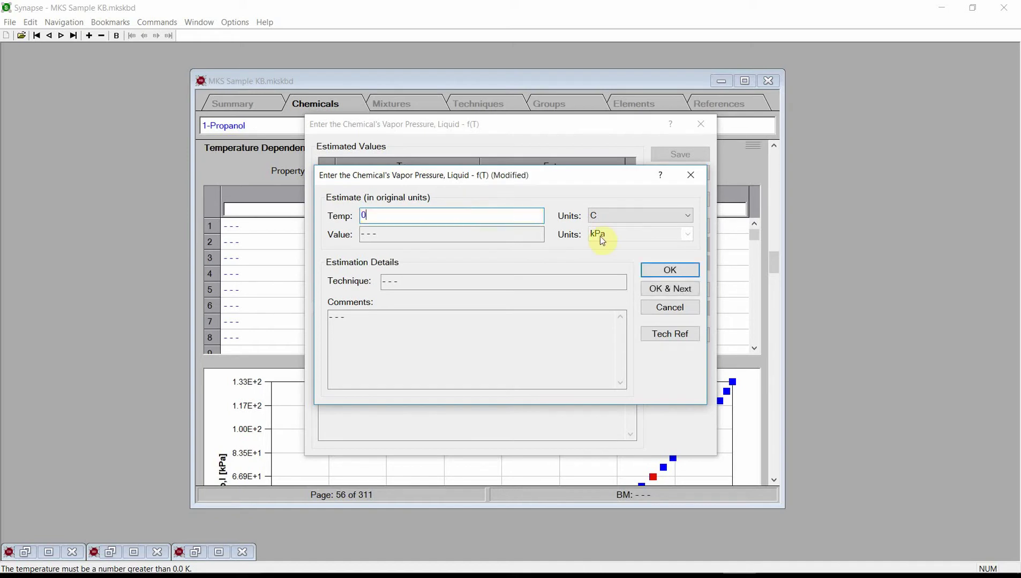
pyautogui.click(653, 272)
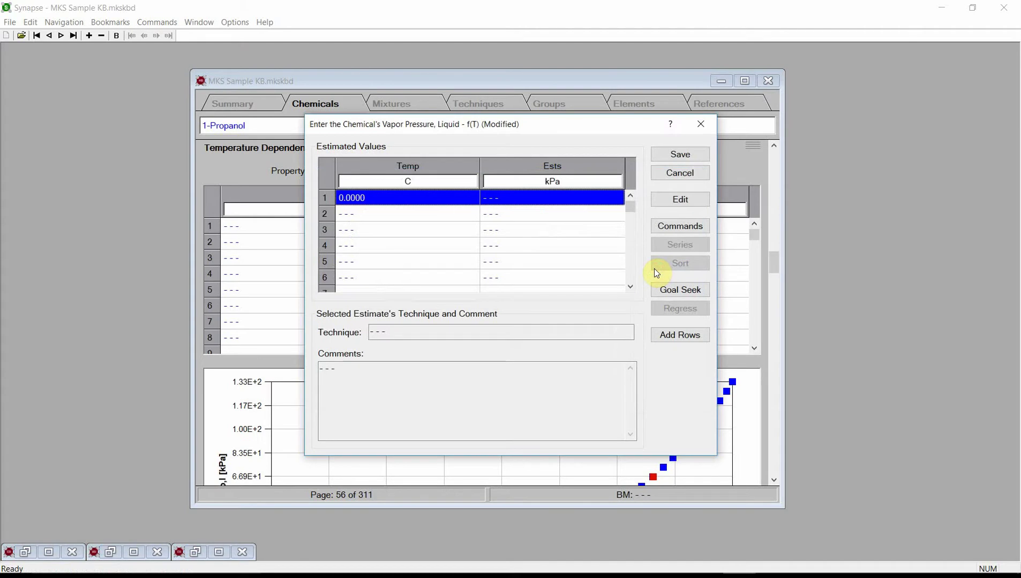
# Step: Fill rows 2–25 with a 10 to 120 °C temperature series and save the table
pyautogui.click(468, 221)
pyautogui.moveTo(468, 221); pyautogui.dragTo(450, 305)
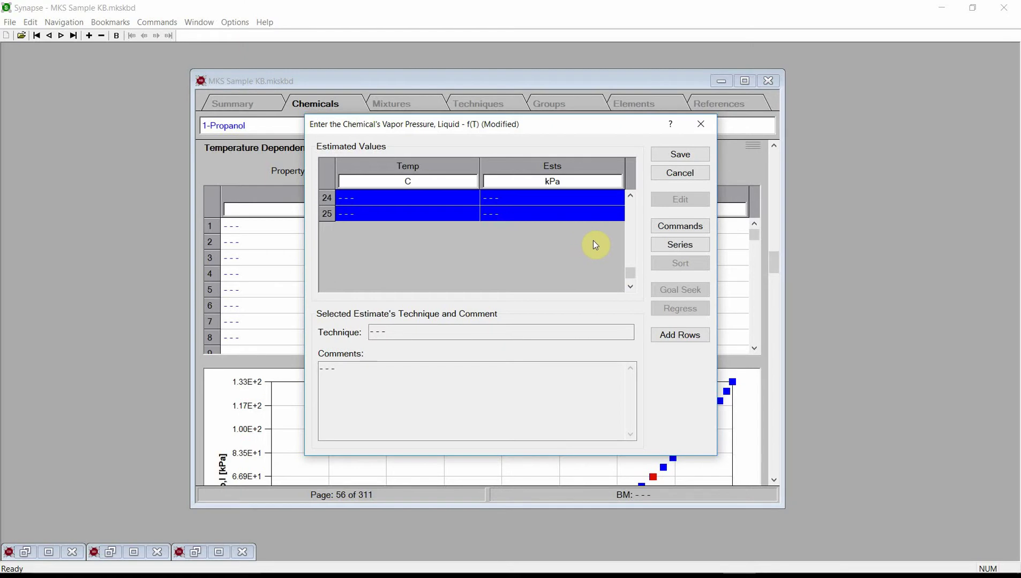
pyautogui.click(681, 247)
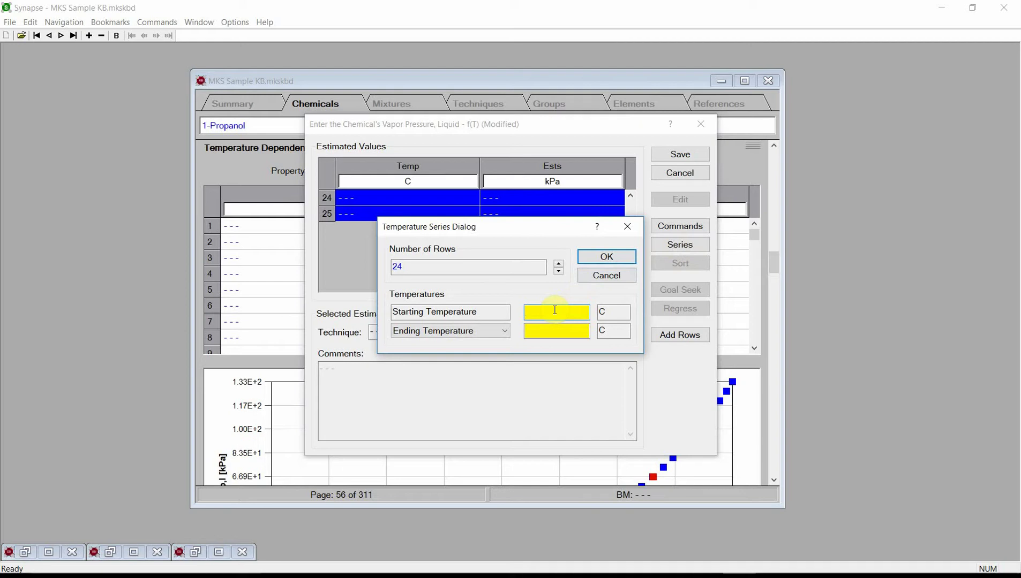
pyautogui.write('10')
pyautogui.press('Tab')
pyautogui.press('Tab')
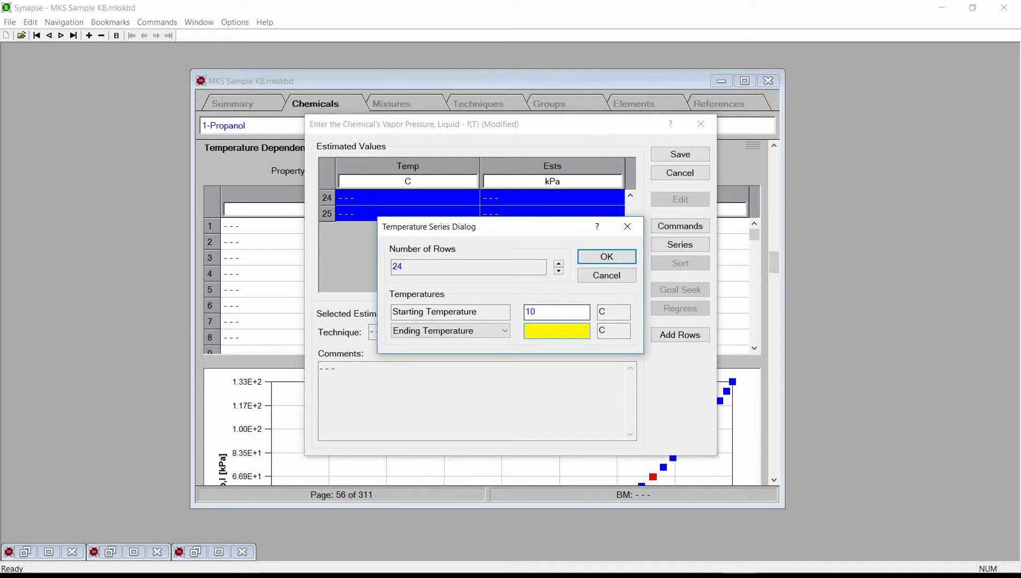
pyautogui.write('120')
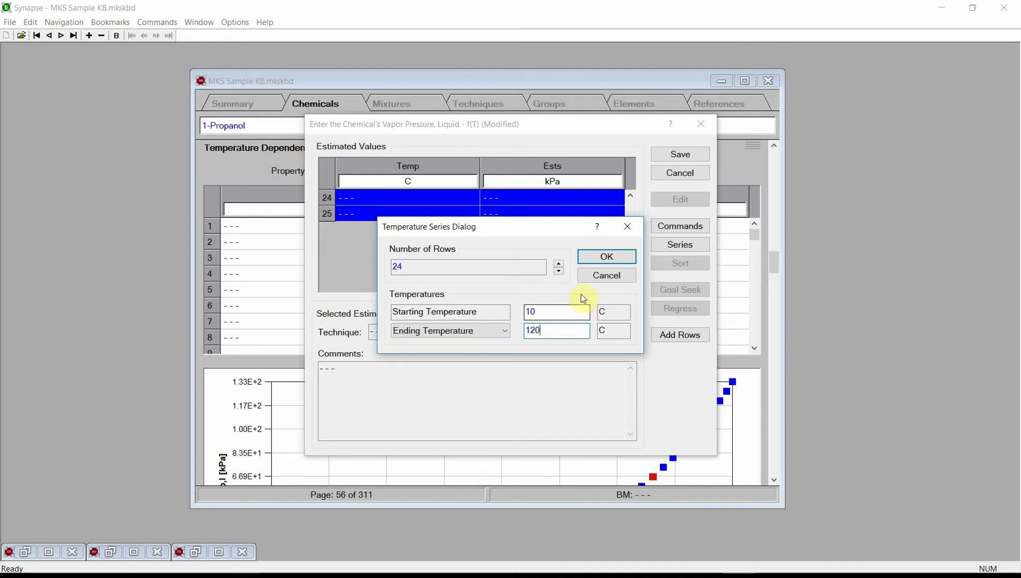
pyautogui.click(606, 260)
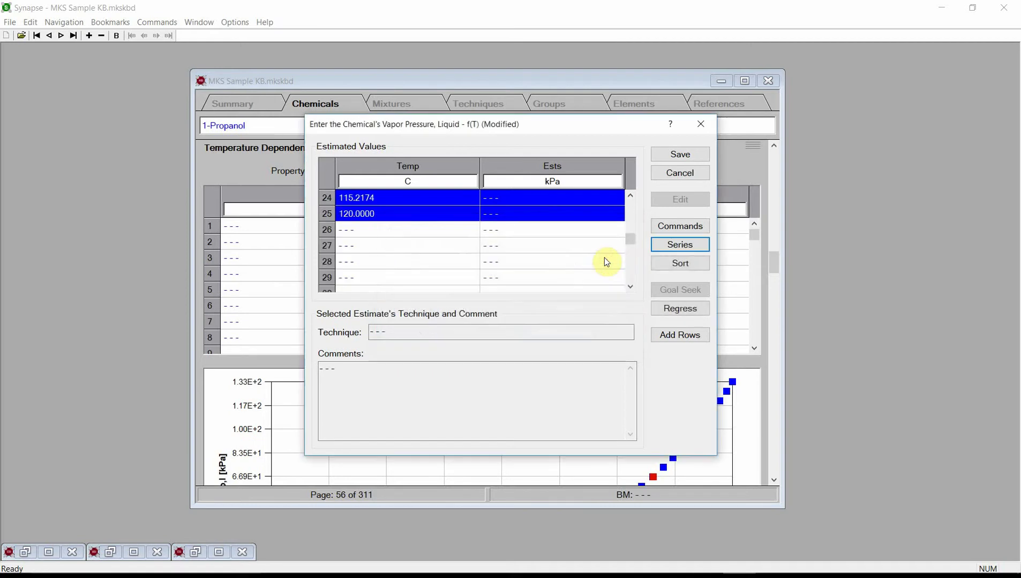
pyautogui.click(633, 210)
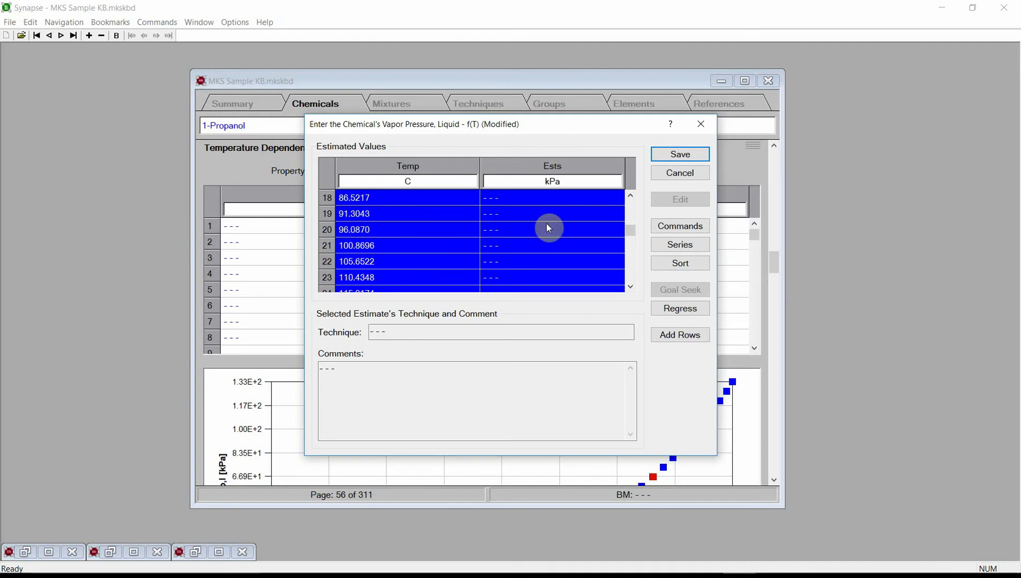
pyautogui.click(680, 156)
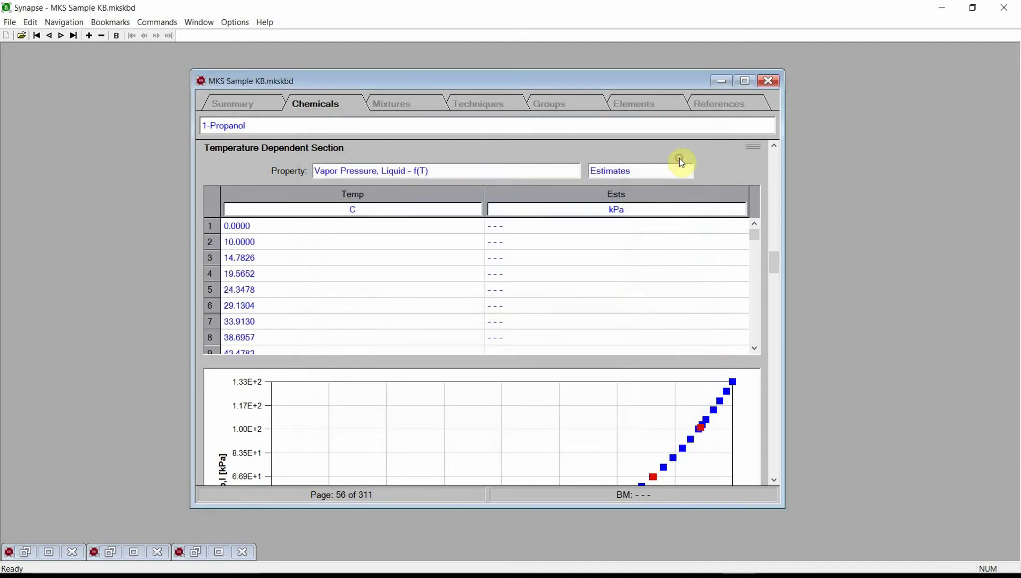
# Step: Compute vapor pressure estimates for all temperatures, inspect two datum techniques, and save (0.4612 kPa at 0 C)
pyautogui.rightClick(579, 266)
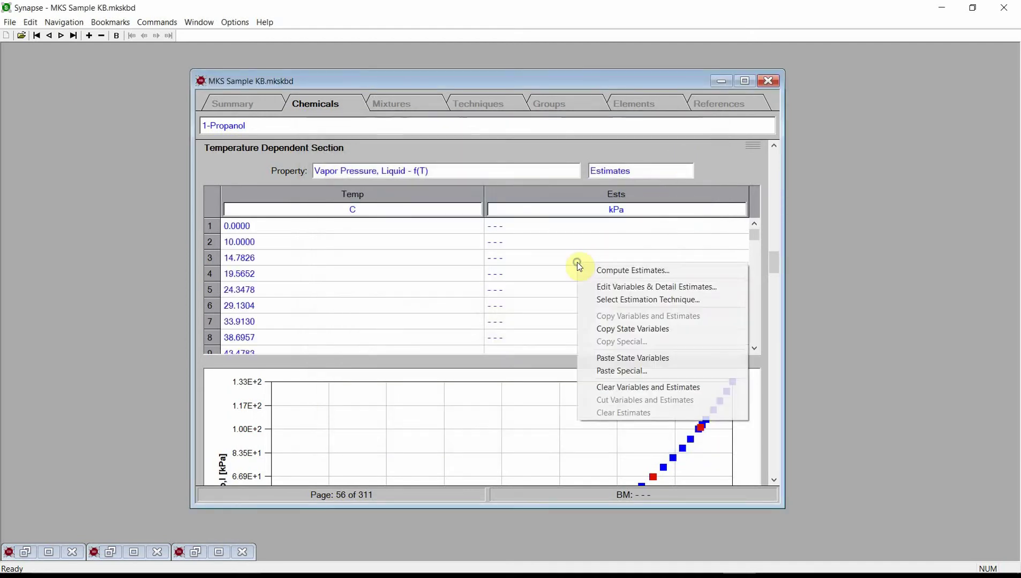
pyautogui.click(627, 272)
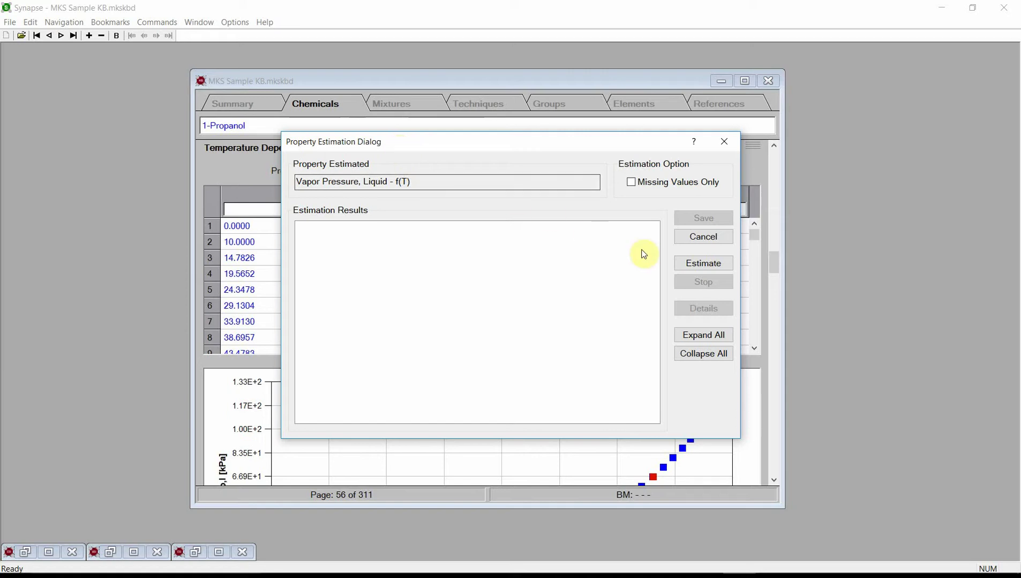
pyautogui.click(704, 263)
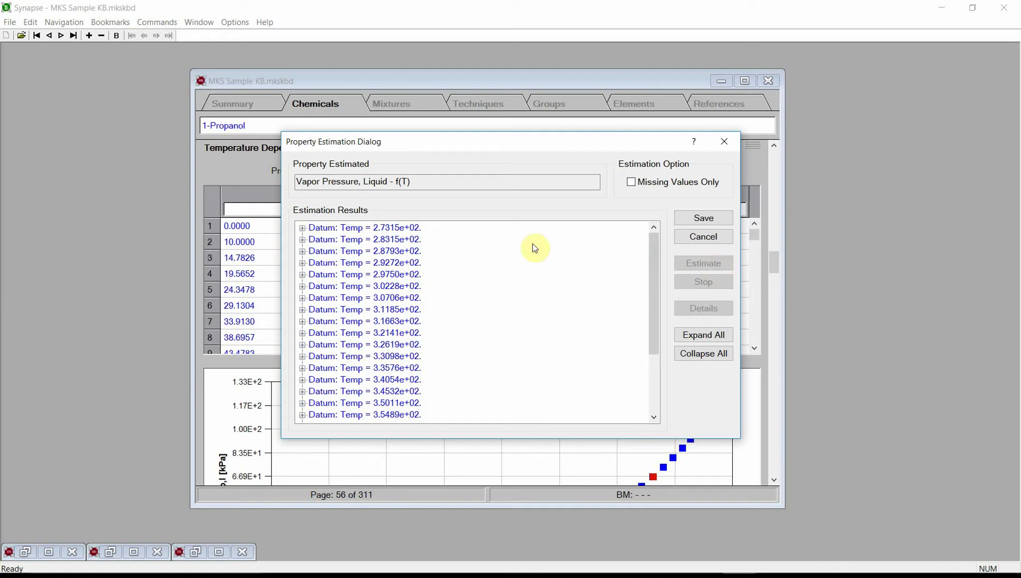
pyautogui.click(303, 251)
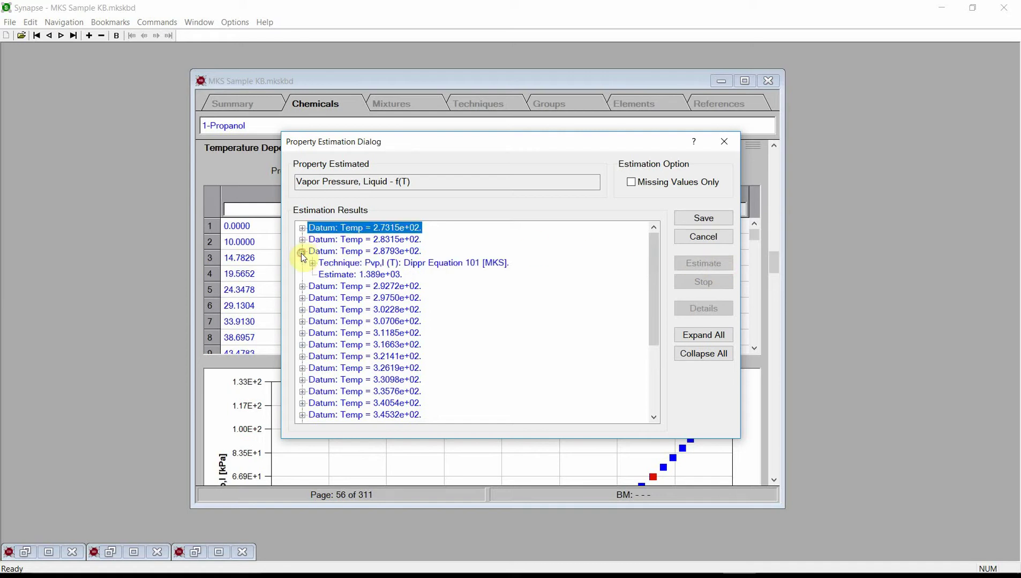
pyautogui.click(304, 404)
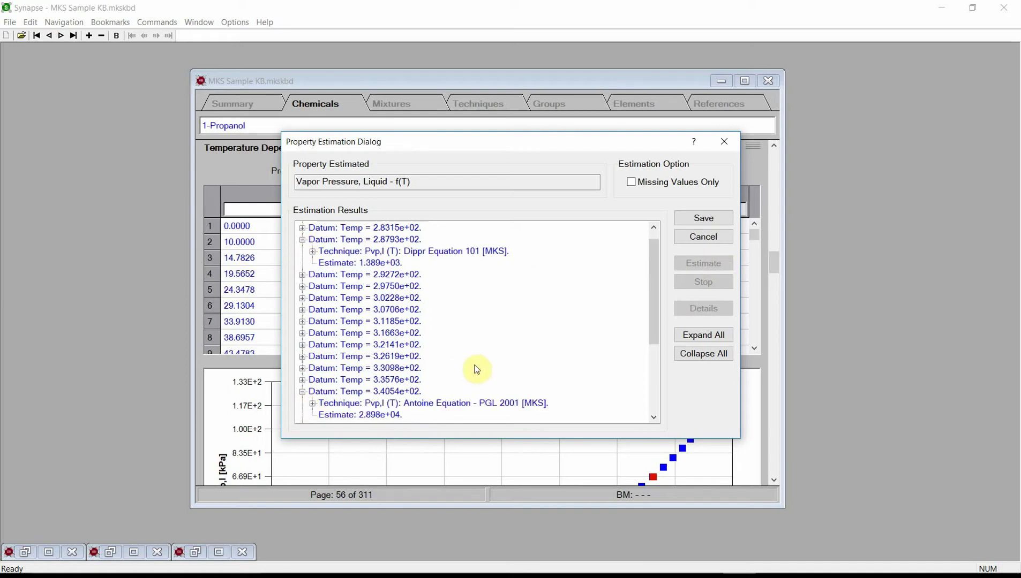
pyautogui.click(708, 219)
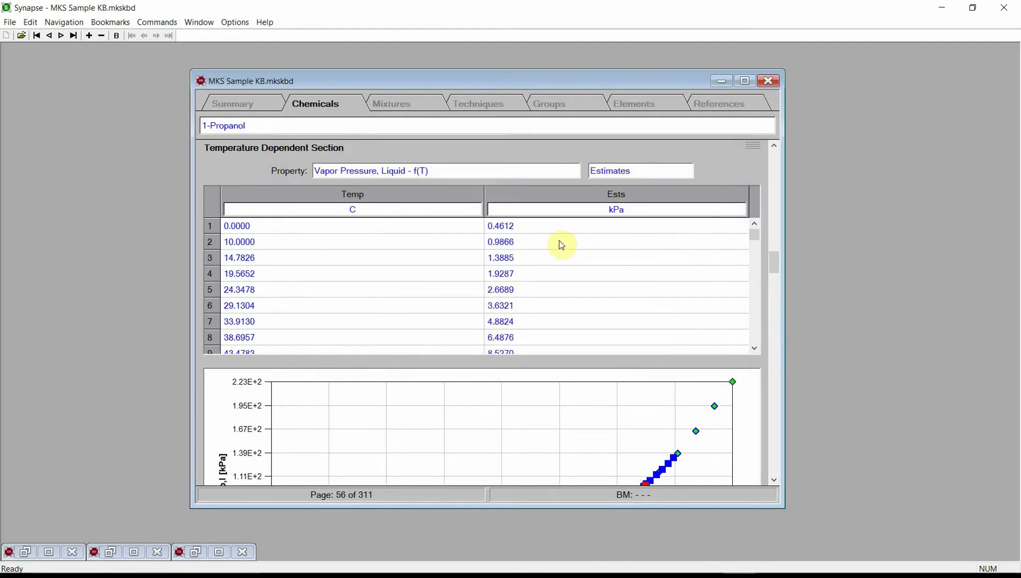
pyautogui.moveTo(774, 260); pyautogui.dragTo(778, 271)
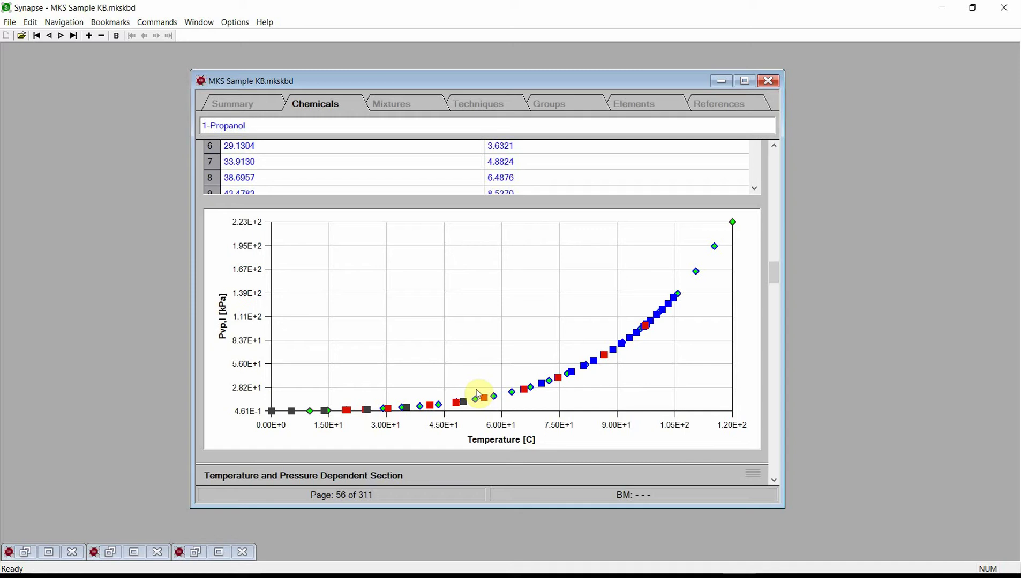
pyautogui.doubleClick(497, 318)
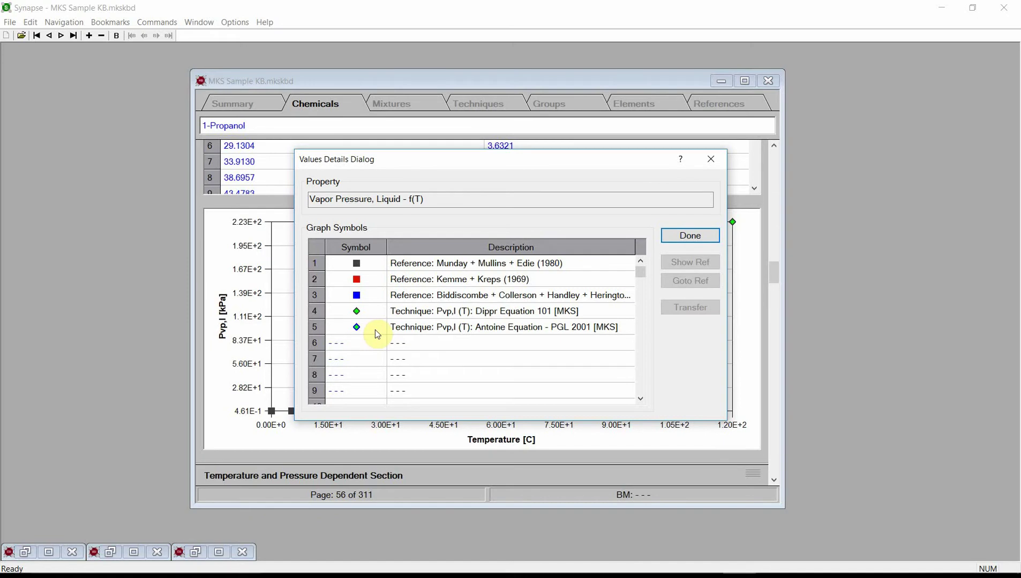
pyautogui.click(669, 239)
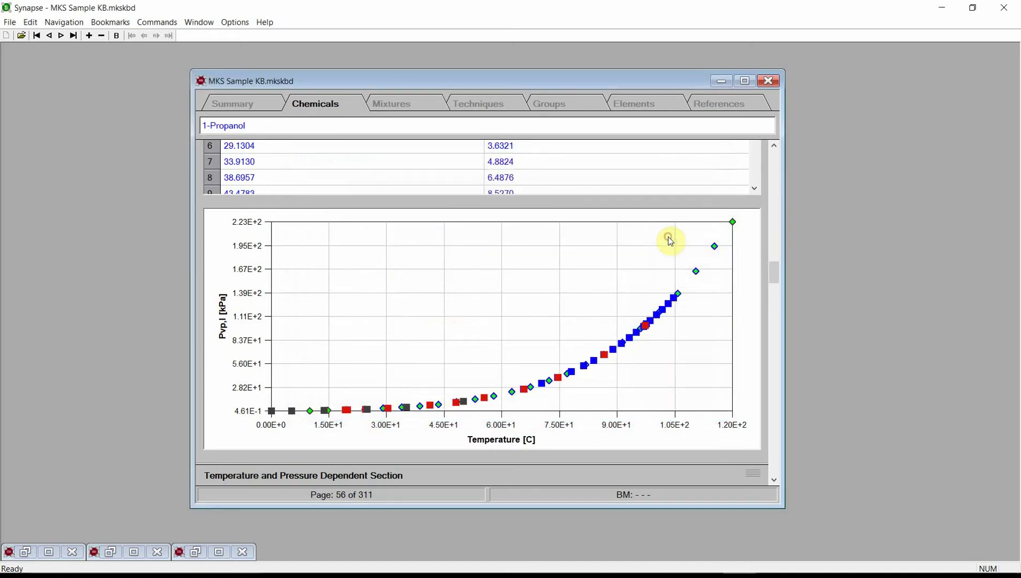
# Step: Set the vapor pressure estimation technique to Manual Mode with the Gómez-Nieto + Thodos Equation
pyautogui.scroll(3, 773, 272)
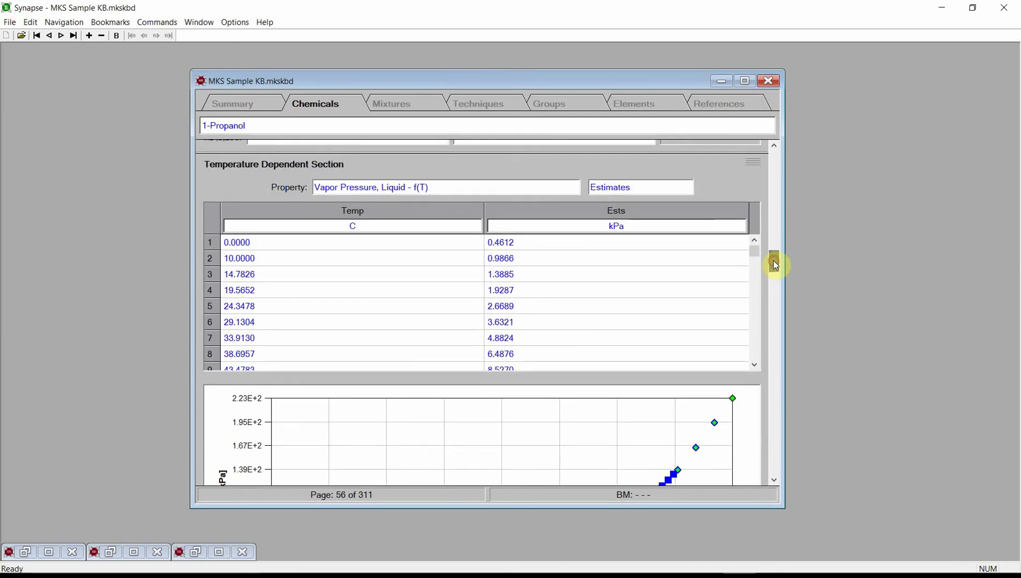
pyautogui.rightClick(605, 267)
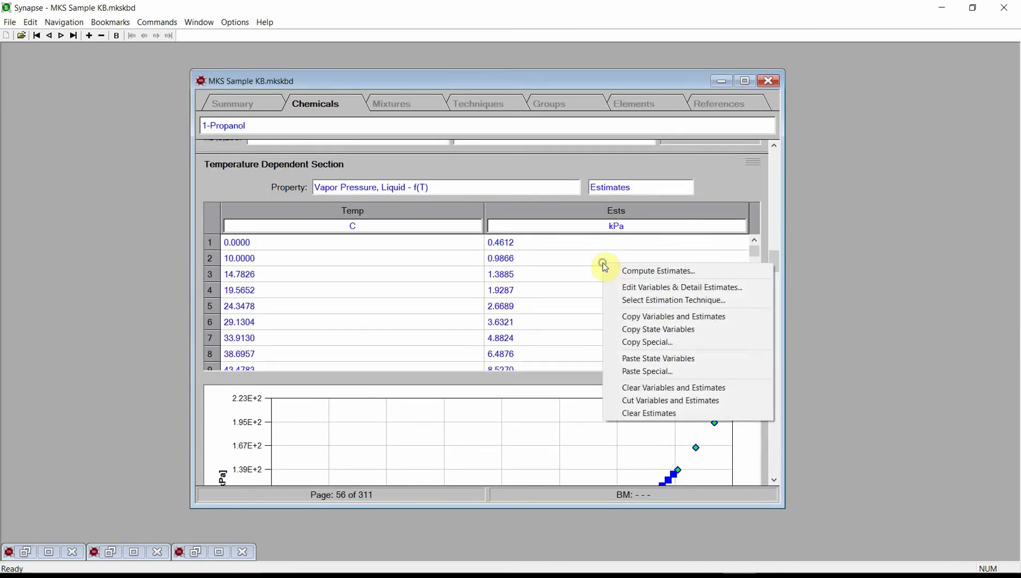
pyautogui.click(645, 304)
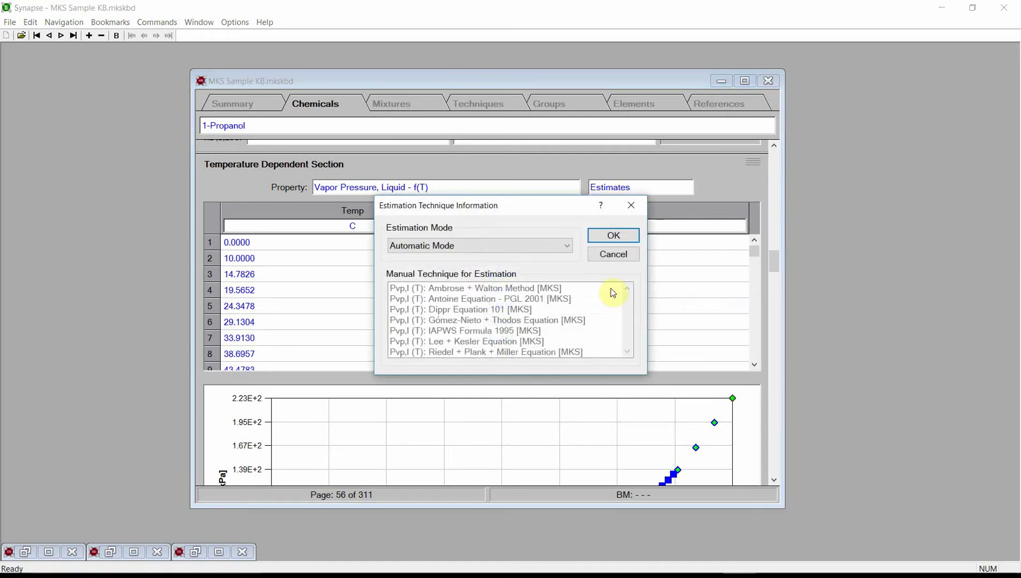
pyautogui.click(544, 248)
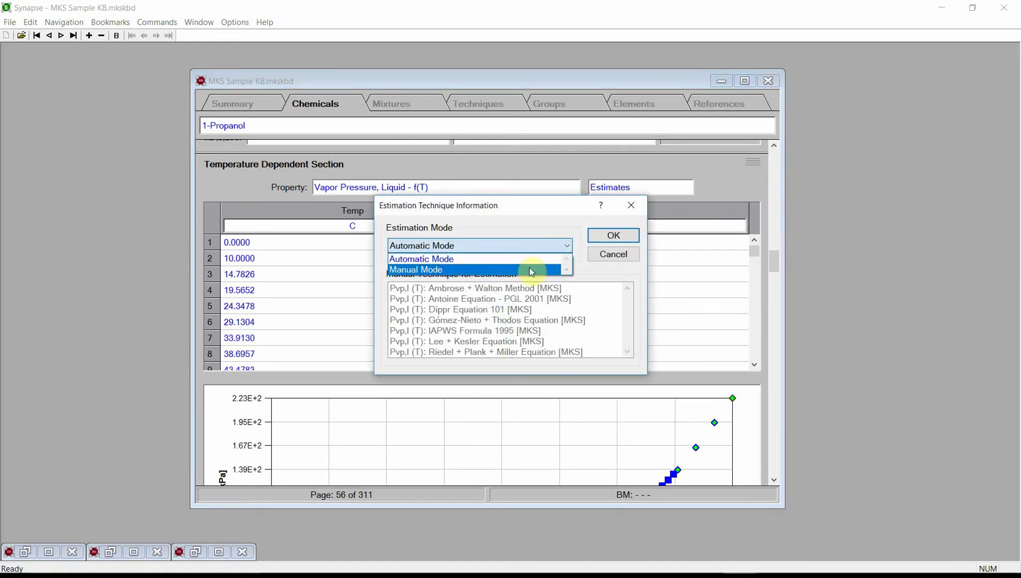
pyautogui.click(530, 267)
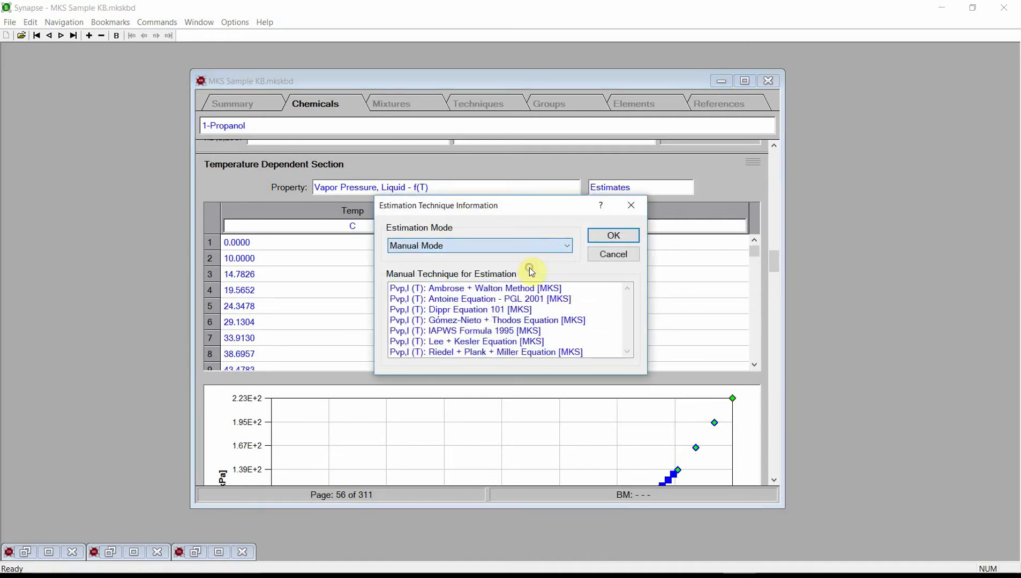
pyautogui.click(498, 322)
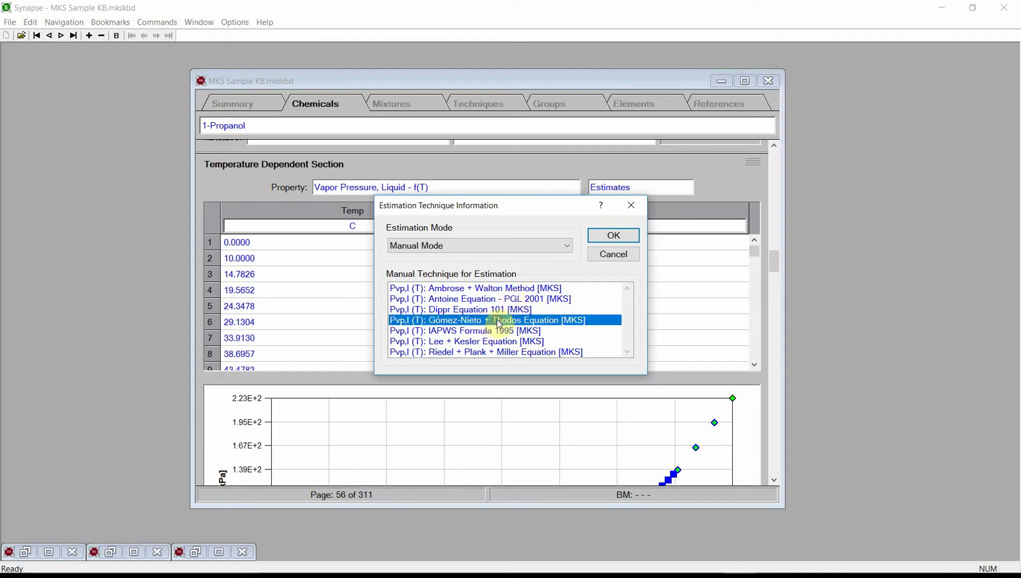
pyautogui.click(607, 238)
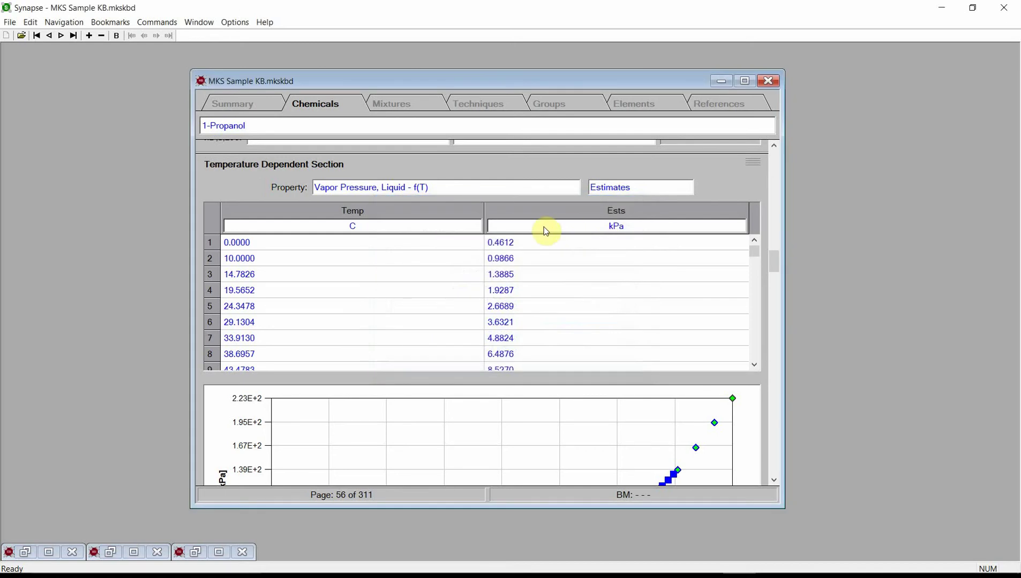
# Step: Recompute the liquid vapor pressure estimates and save them (0.5055 kPa at 0 C, 1.0981 at 10 C)
pyautogui.rightClick(588, 277)
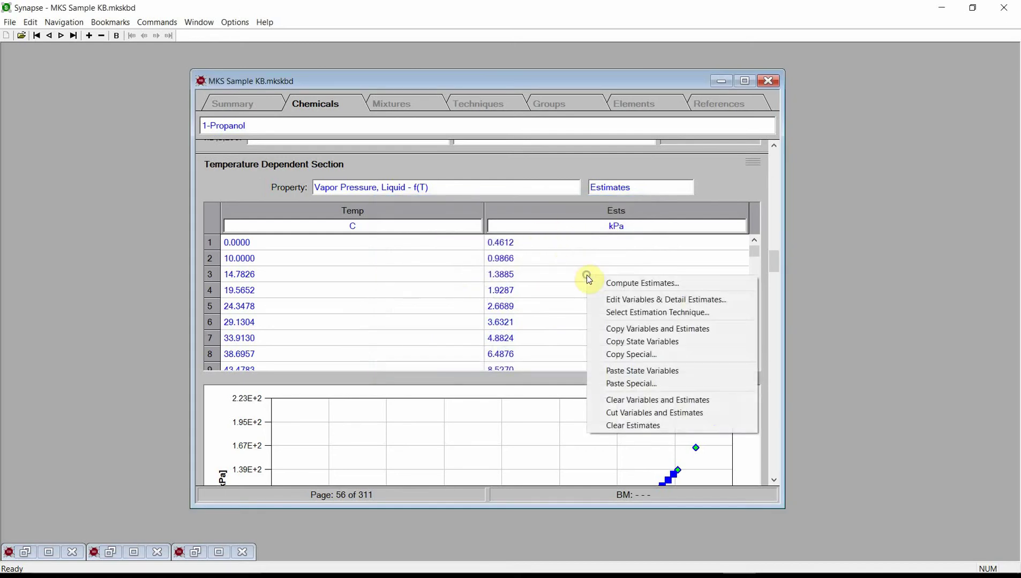
pyautogui.click(643, 284)
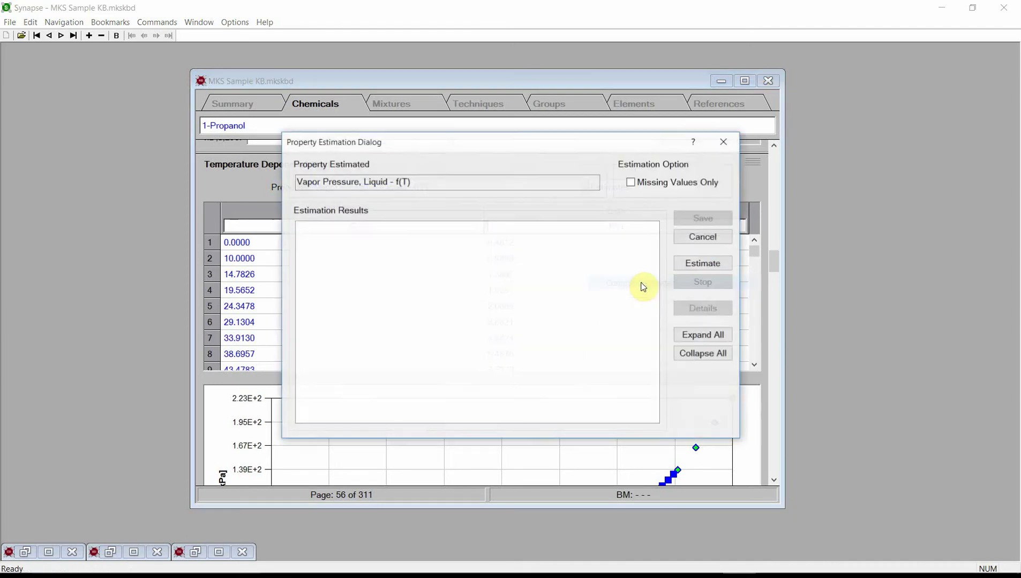
pyautogui.click(695, 265)
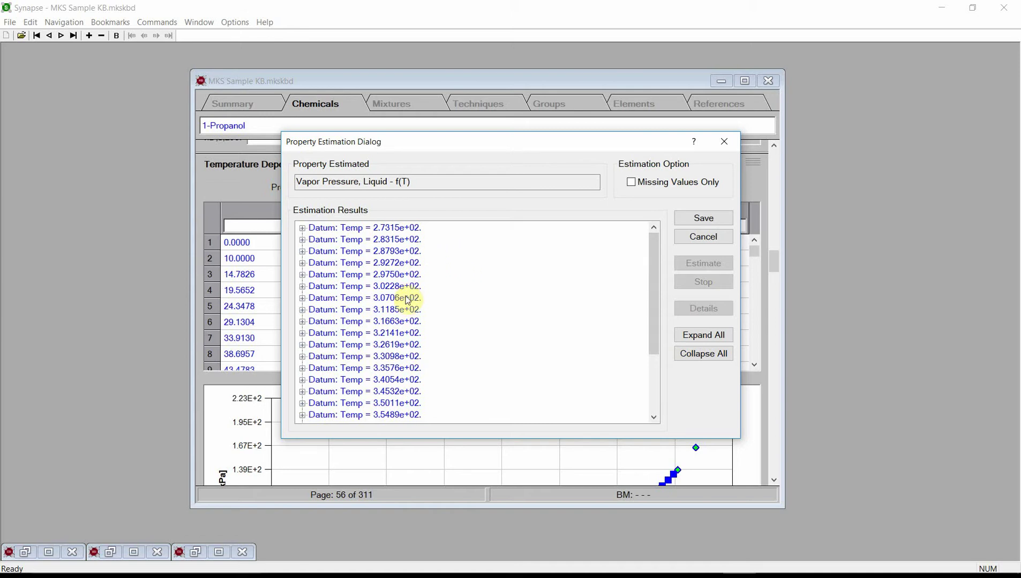
pyautogui.click(702, 220)
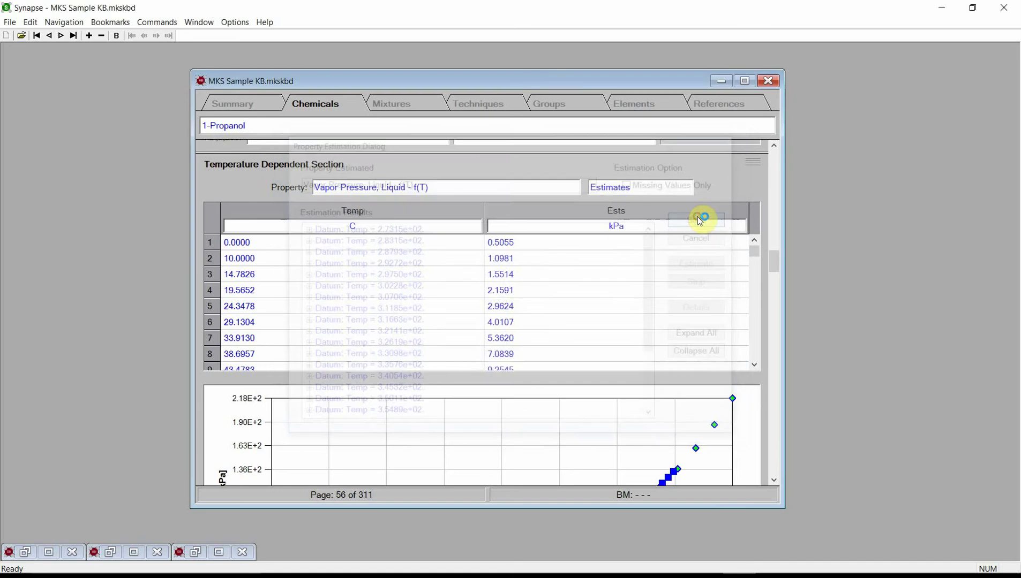
pyautogui.moveTo(774, 269); pyautogui.dragTo(777, 285)
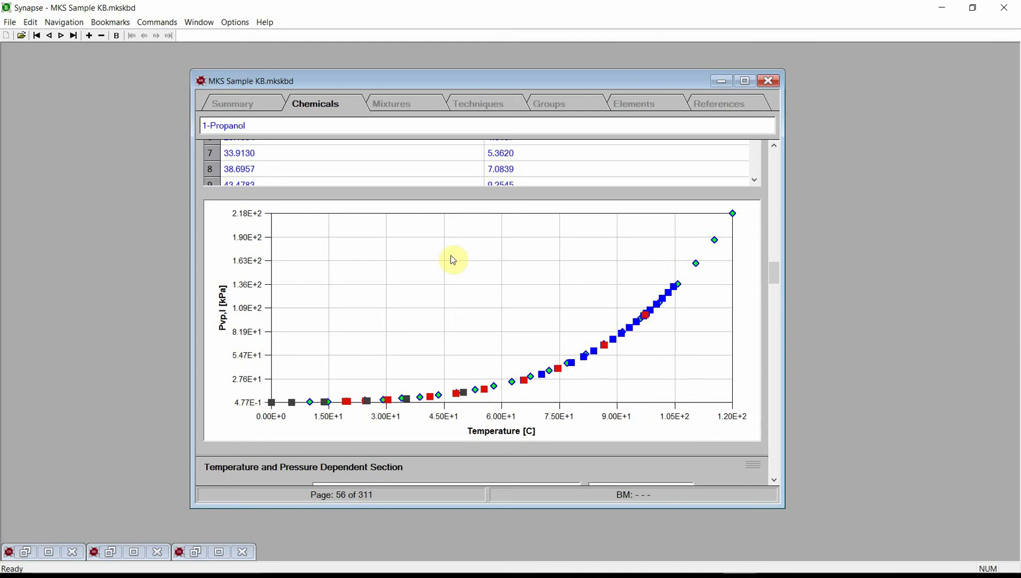
pyautogui.doubleClick(435, 258)
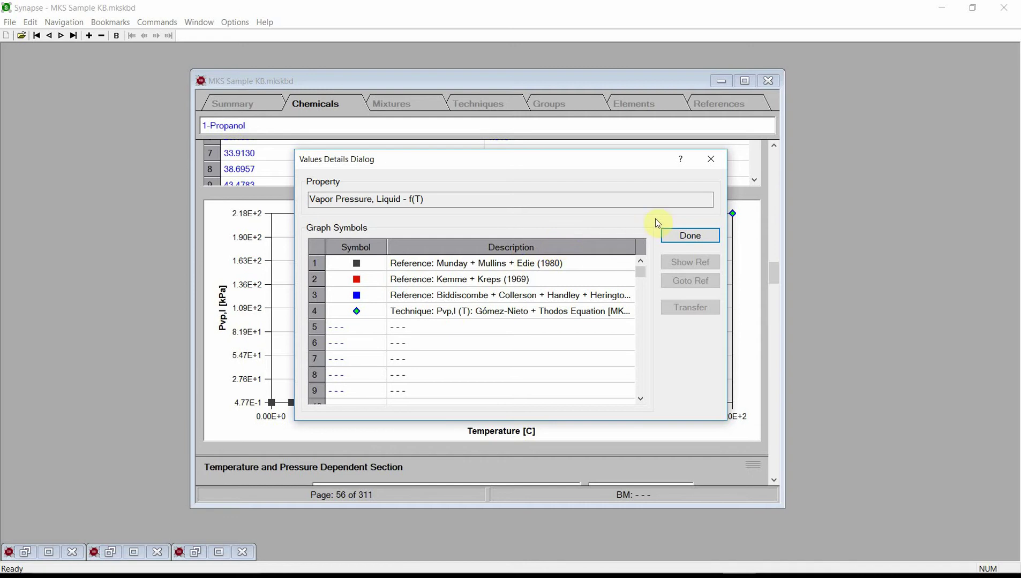
pyautogui.click(690, 239)
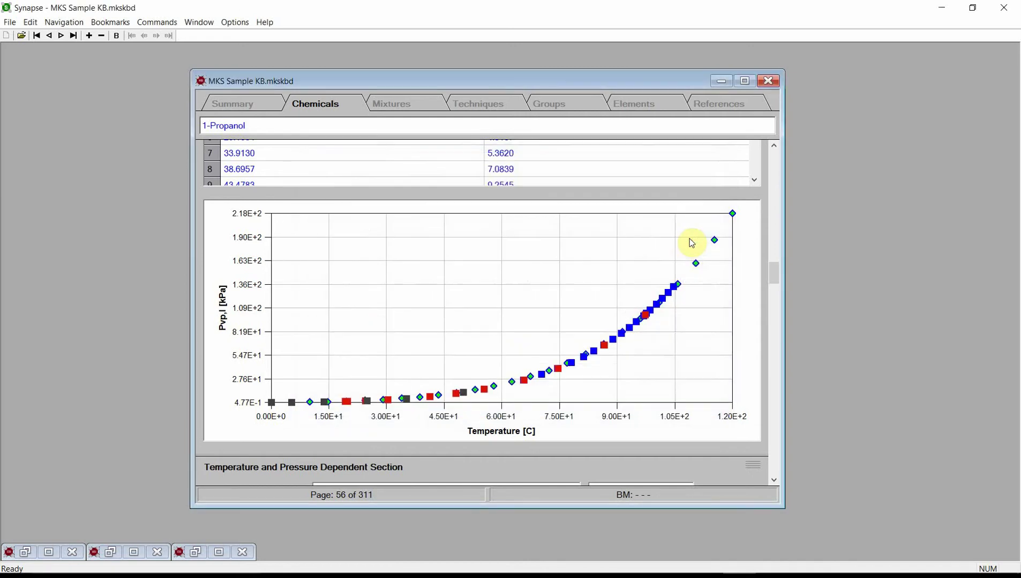
# Step: Select the Ambrose + Walton Method as the vapor pressure estimation technique
pyautogui.scroll(3, 774, 269)
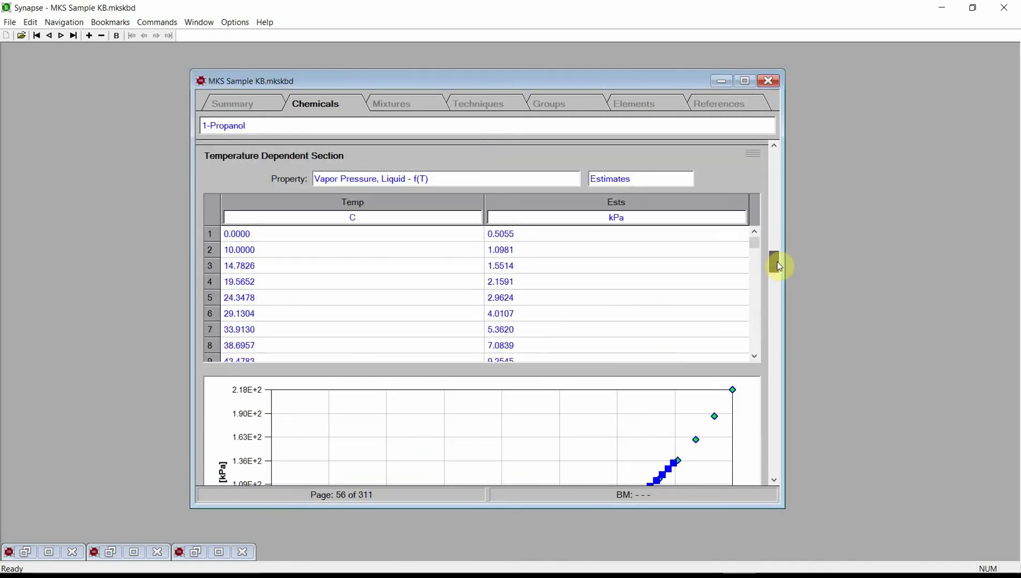
pyautogui.rightClick(550, 264)
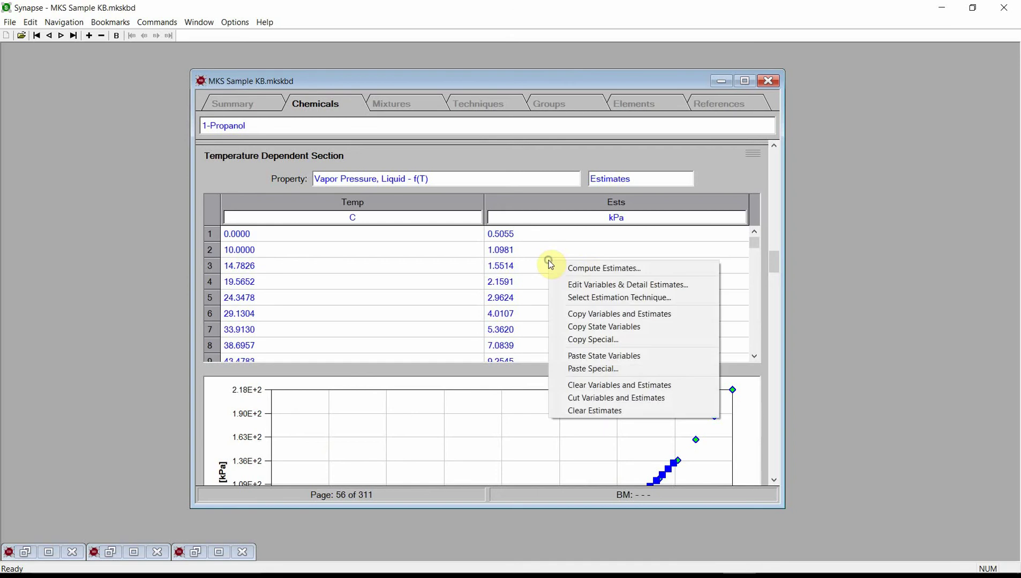
pyautogui.click(579, 299)
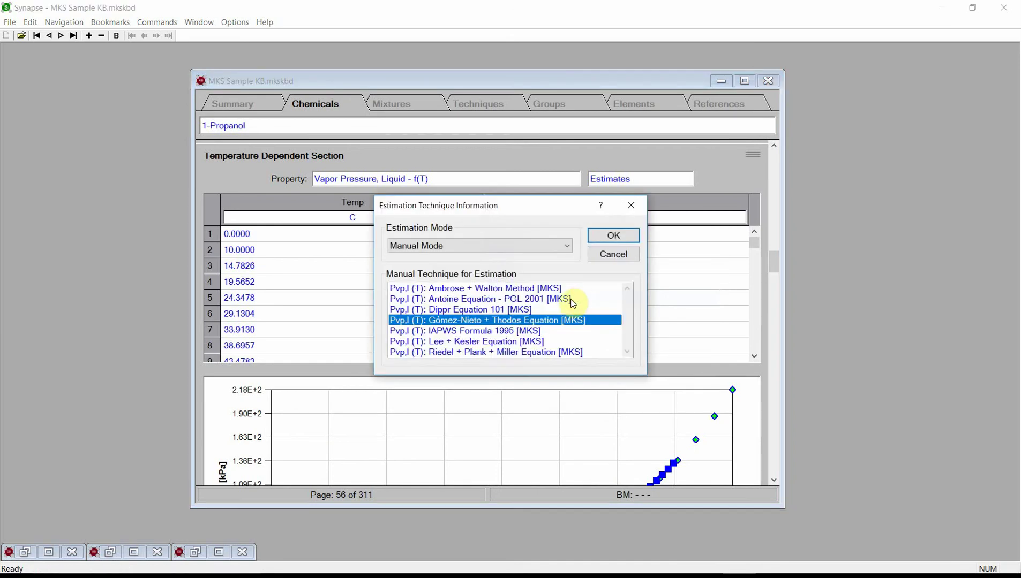
pyautogui.click(469, 289)
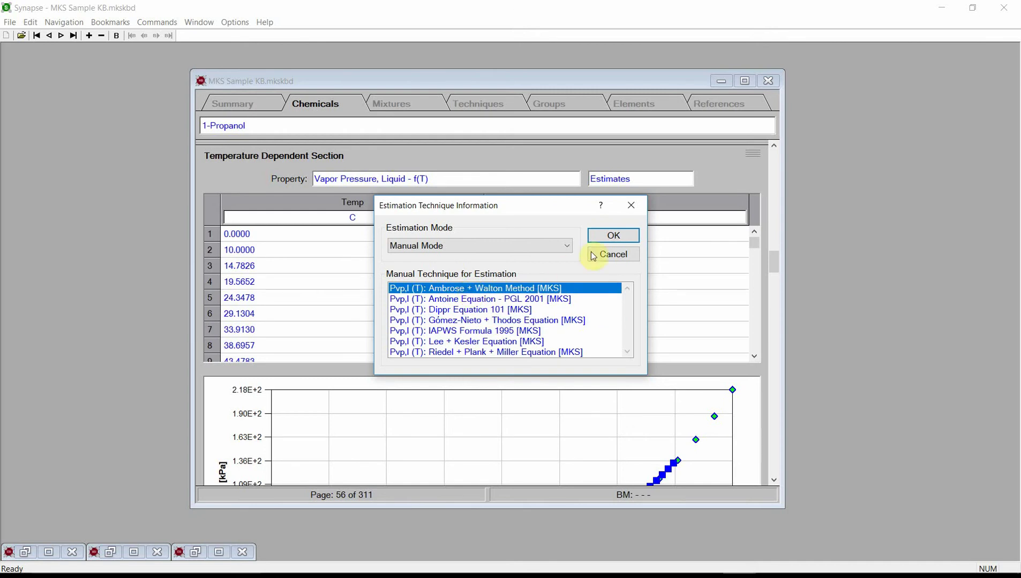
pyautogui.click(606, 241)
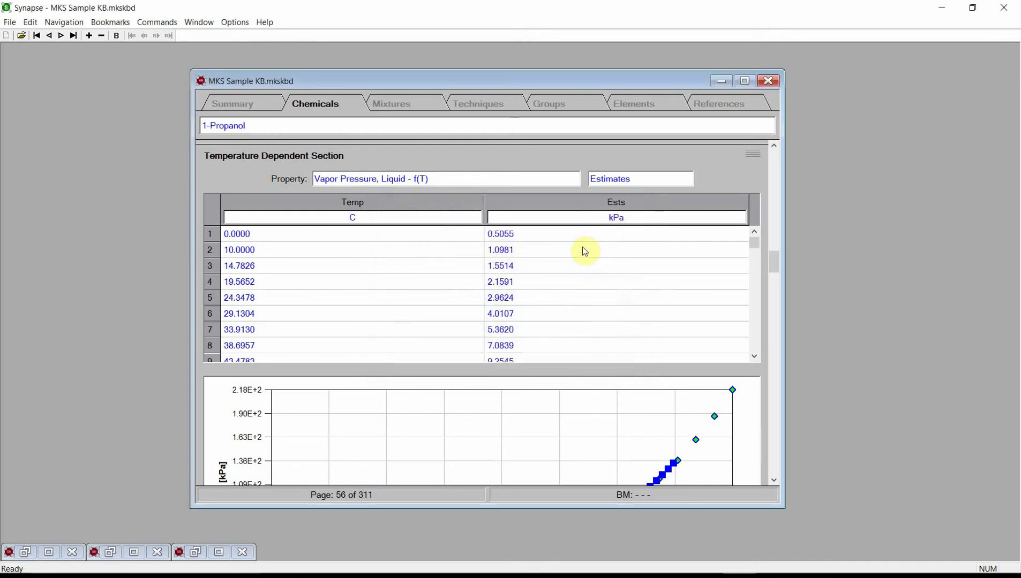
# Step: Recompute and save the estimates, now starting at 11.9855 kPa at 48.2609 C
pyautogui.rightClick(582, 259)
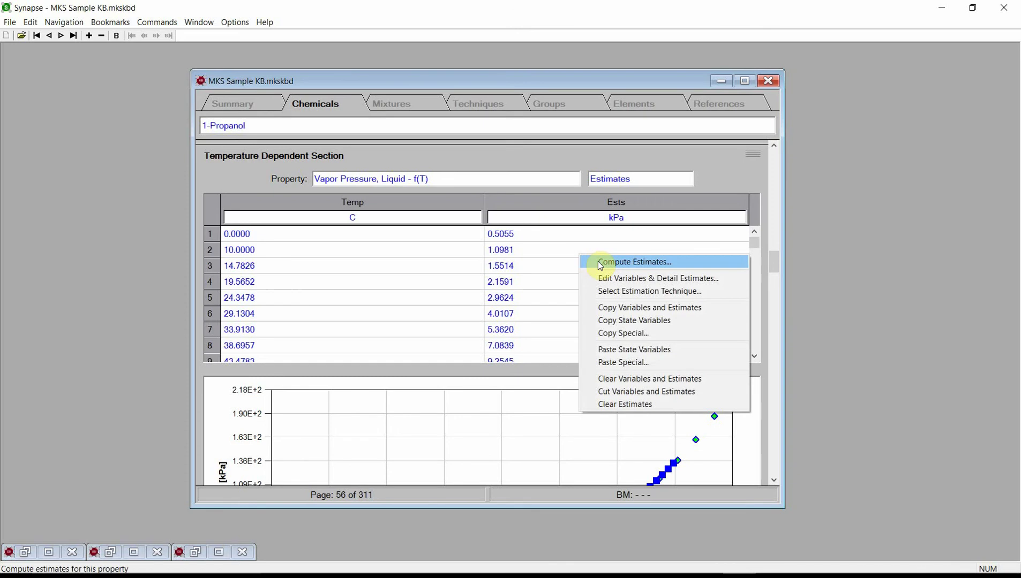
pyautogui.click(600, 264)
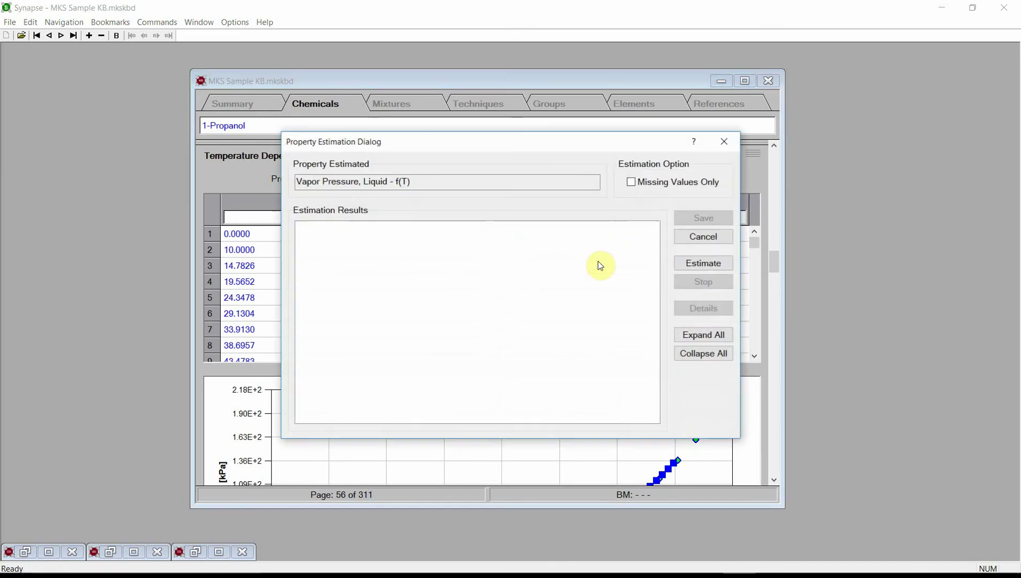
pyautogui.click(697, 264)
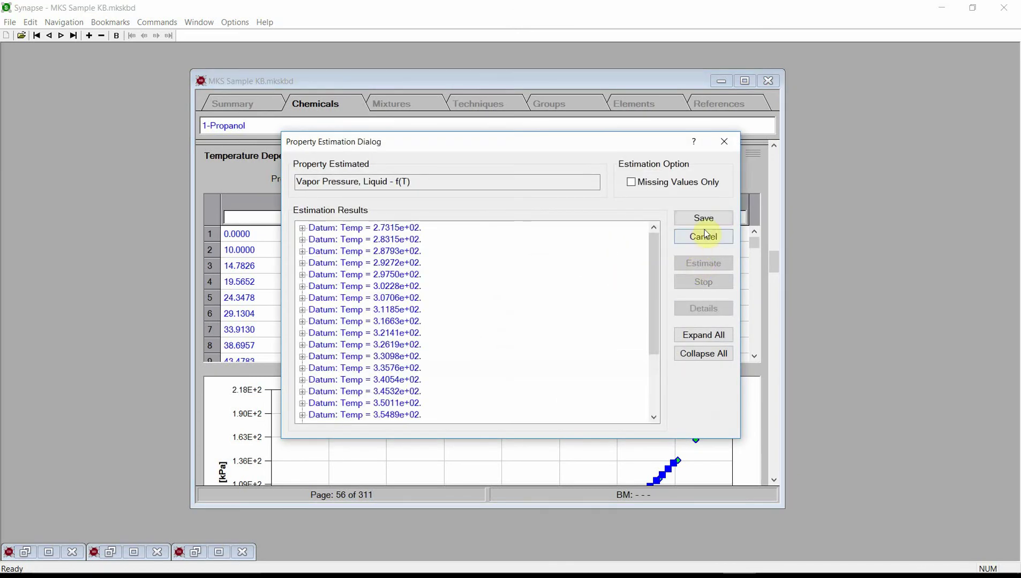
pyautogui.click(708, 219)
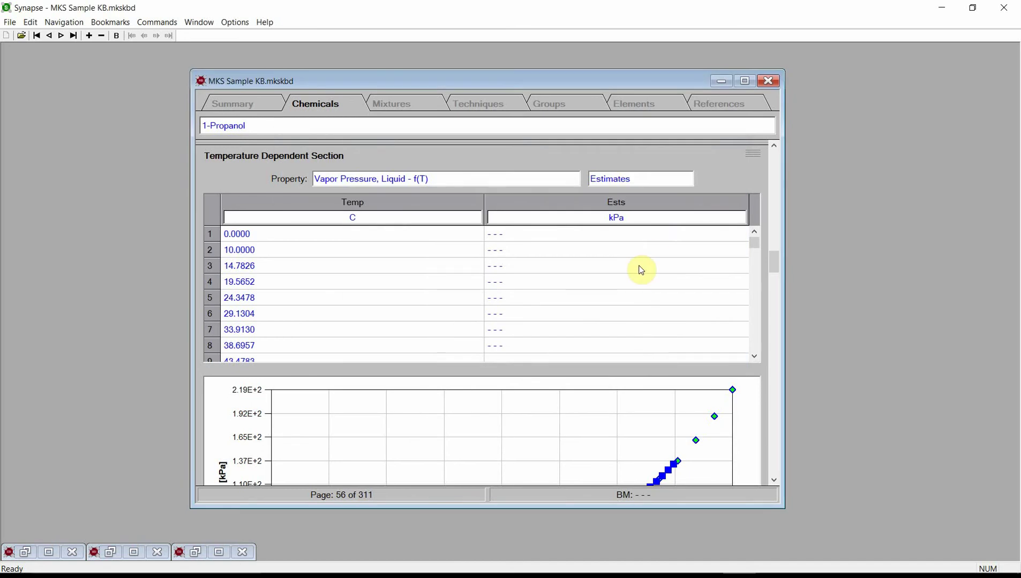
pyautogui.scroll(-3, 641, 270)
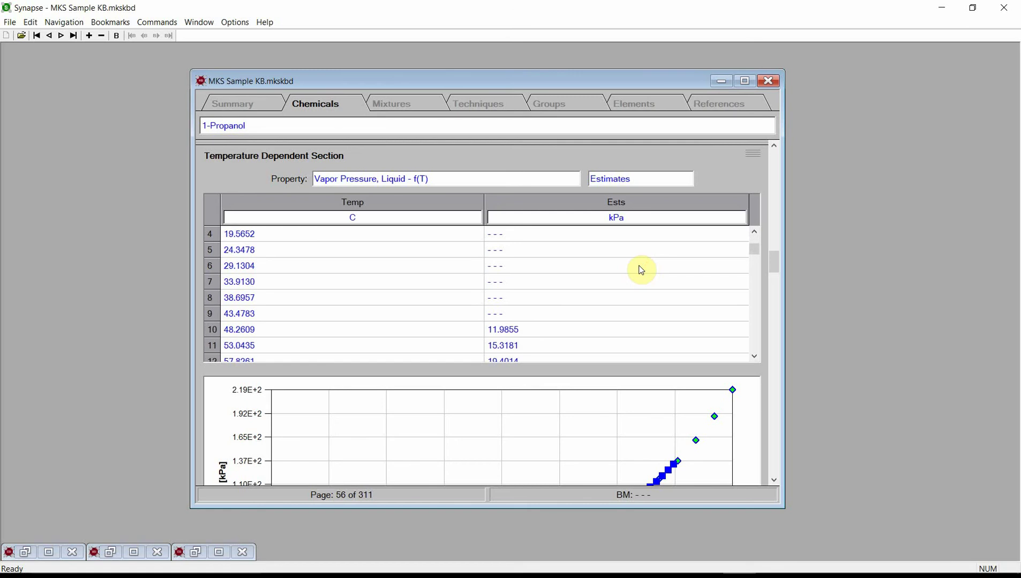
pyautogui.scroll(-4, 641, 270)
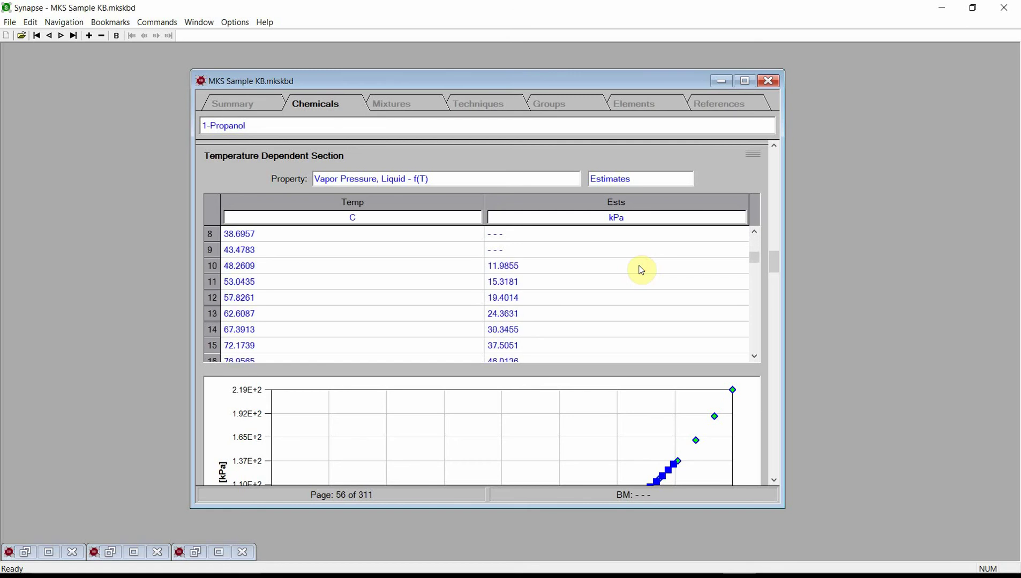
# Step: Run Compute Estimates with Missing Values Only ticked
pyautogui.rightClick(592, 255)
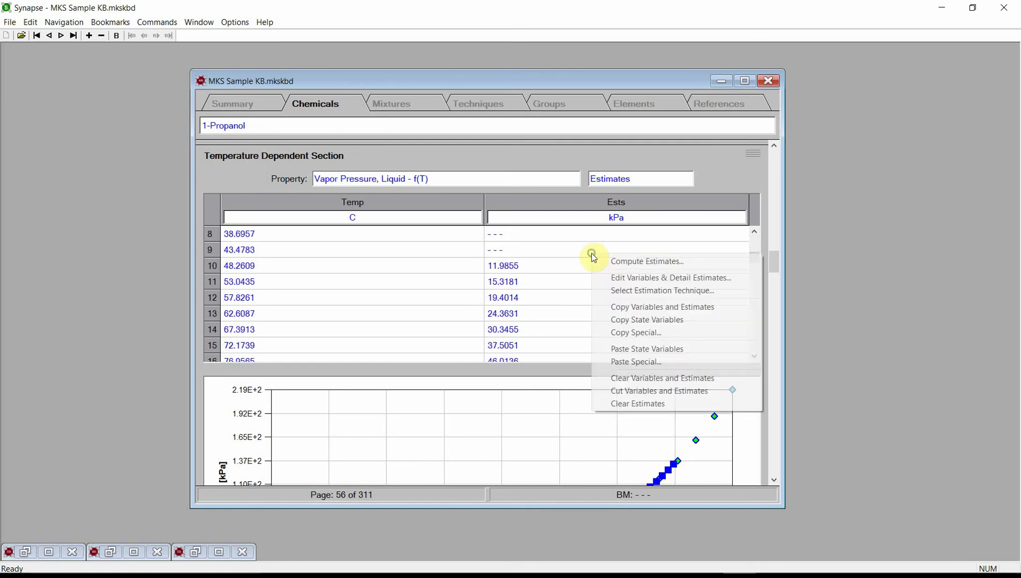
pyautogui.click(620, 262)
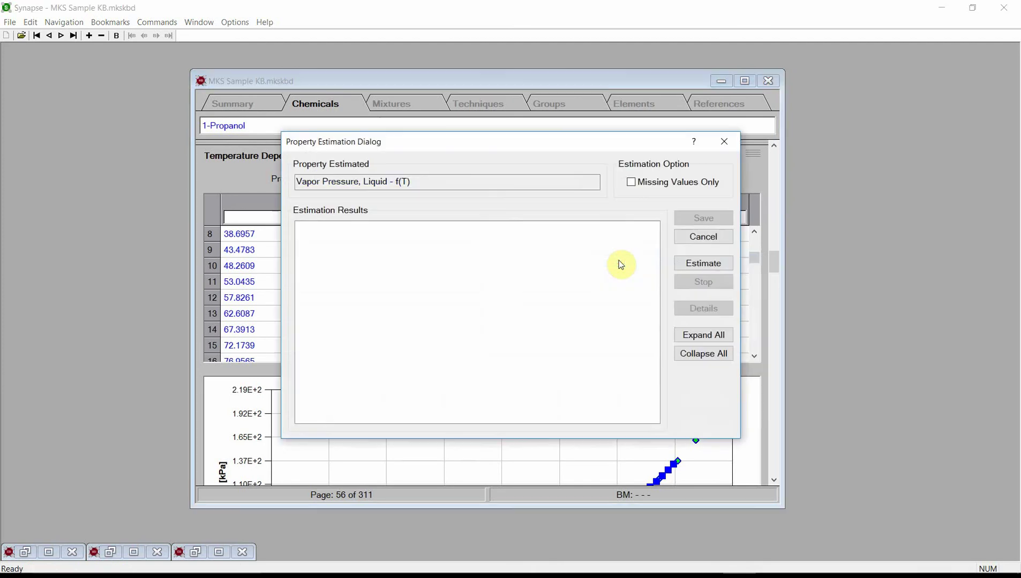
pyautogui.click(632, 182)
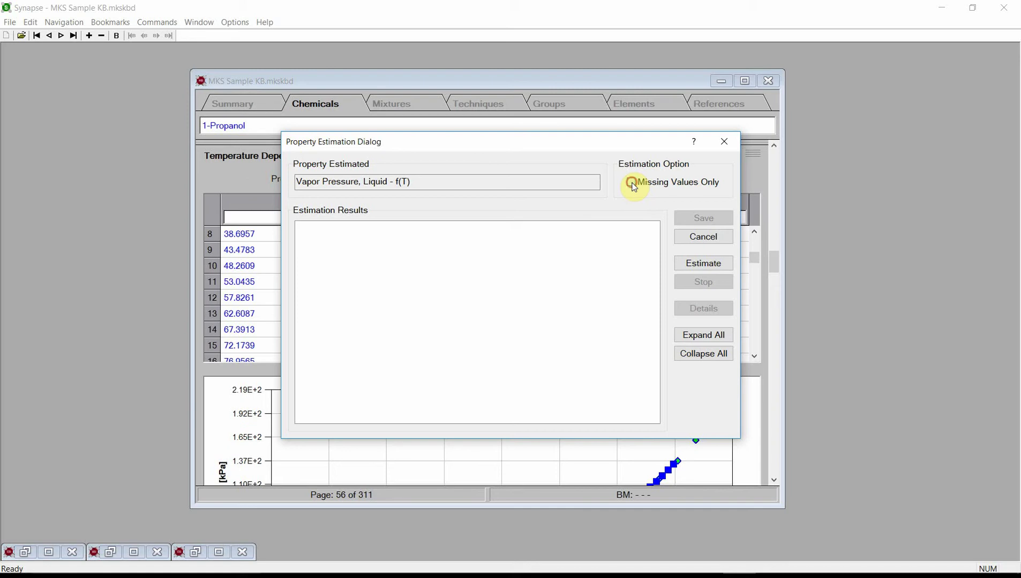
pyautogui.click(702, 264)
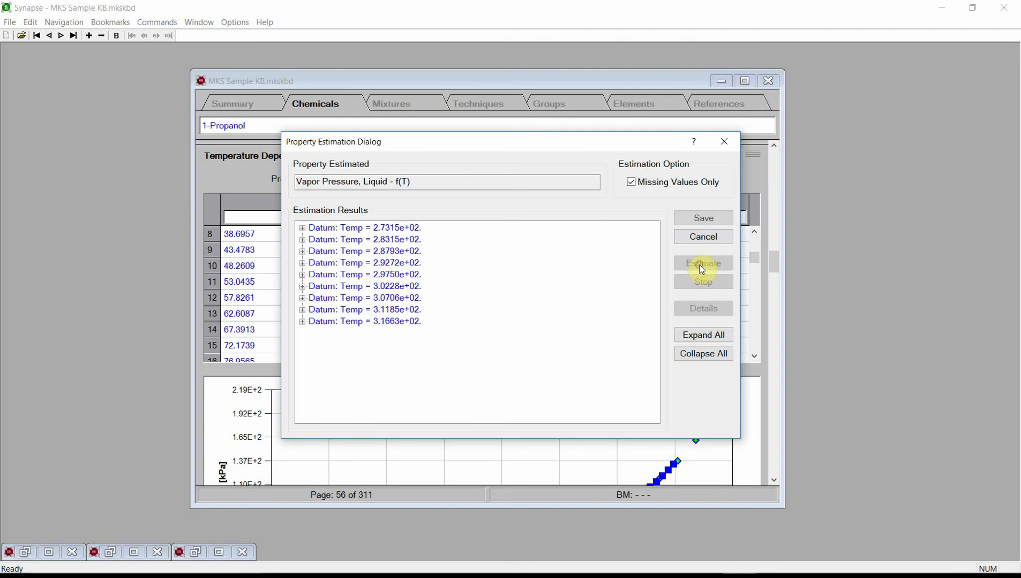
# Step: Review the failure details of the Ambrose + Walton Method for the 283.15 K datum
pyautogui.click(302, 239)
pyautogui.click(313, 251)
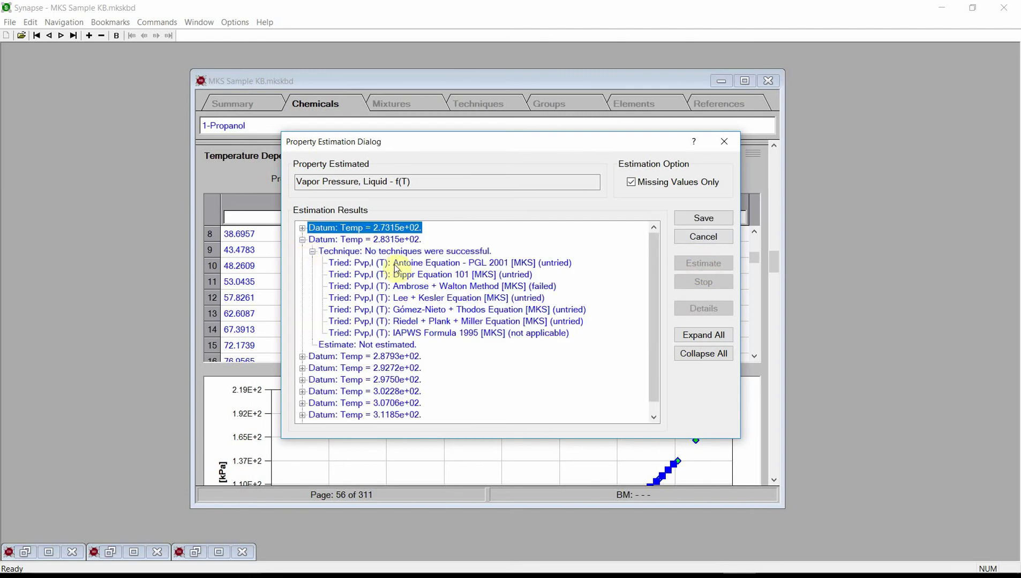
pyautogui.click(398, 287)
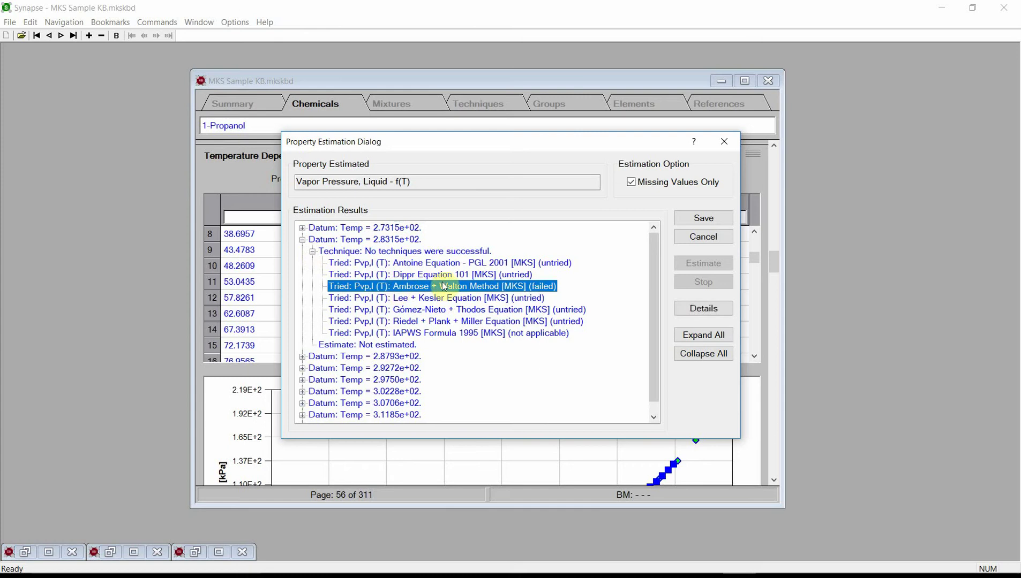
pyautogui.click(695, 311)
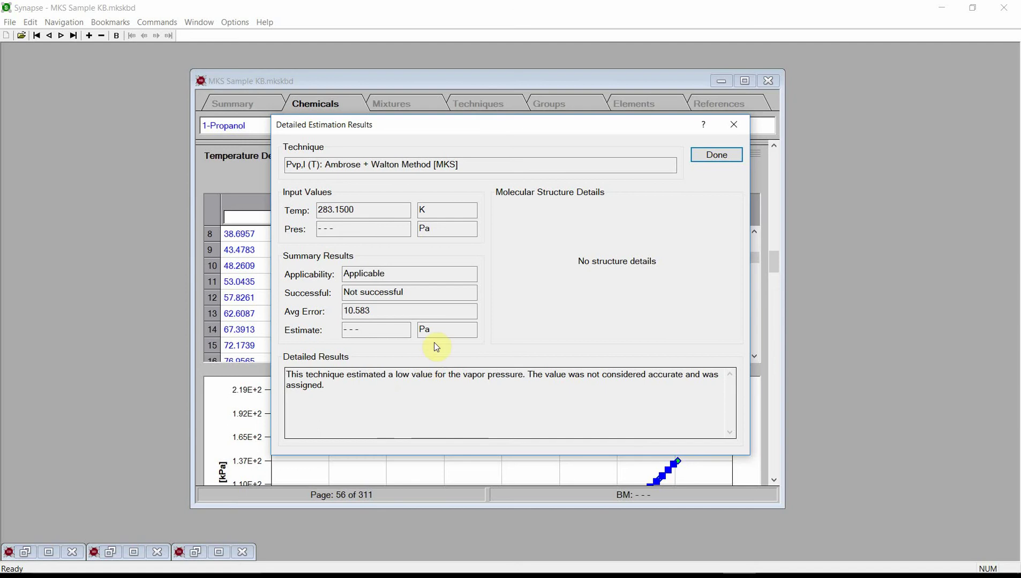
pyautogui.click(720, 156)
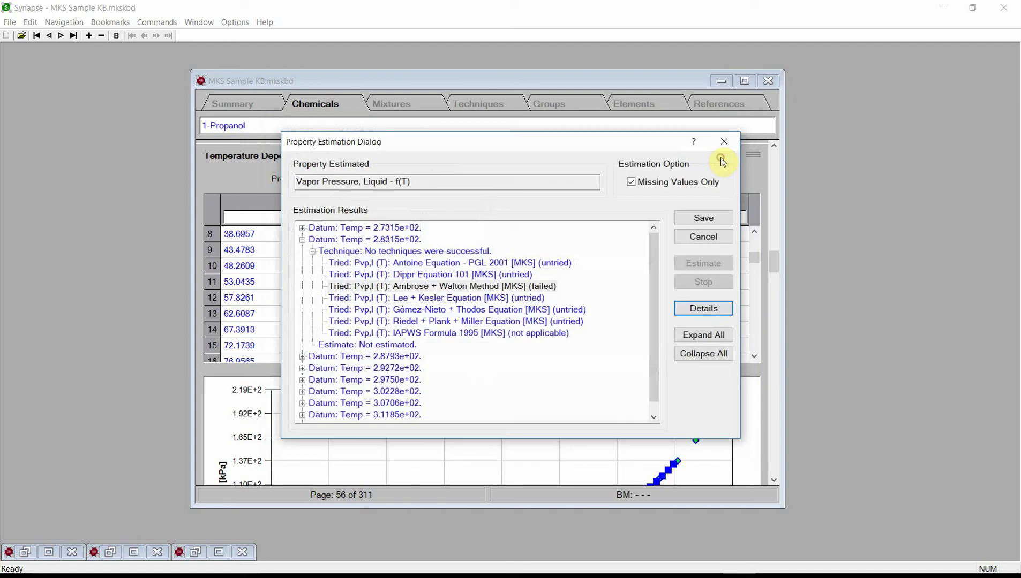
# Step: Save the estimation results and add a new blank chemical record, page 57 of 312
pyautogui.click(706, 218)
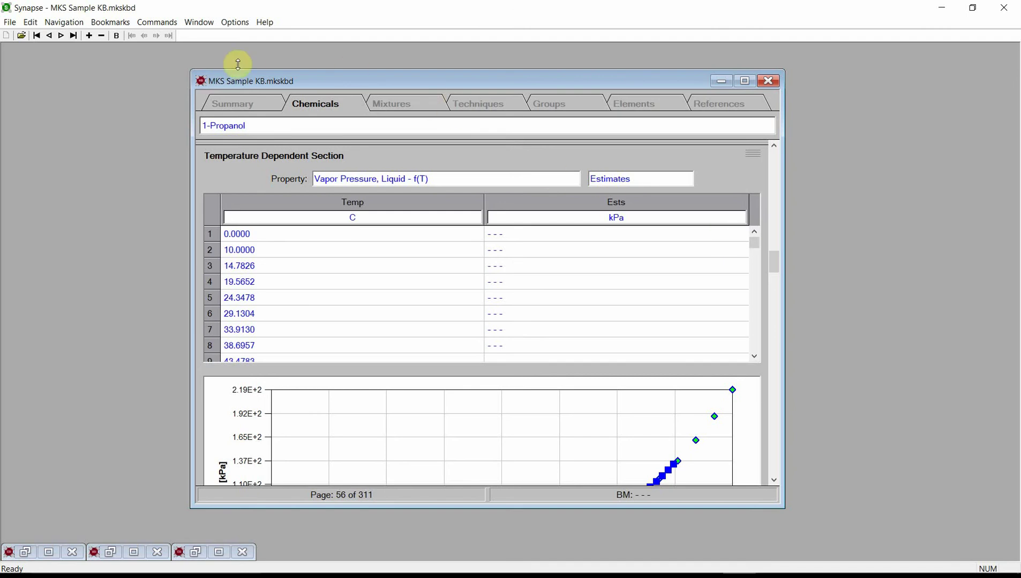
pyautogui.click(89, 37)
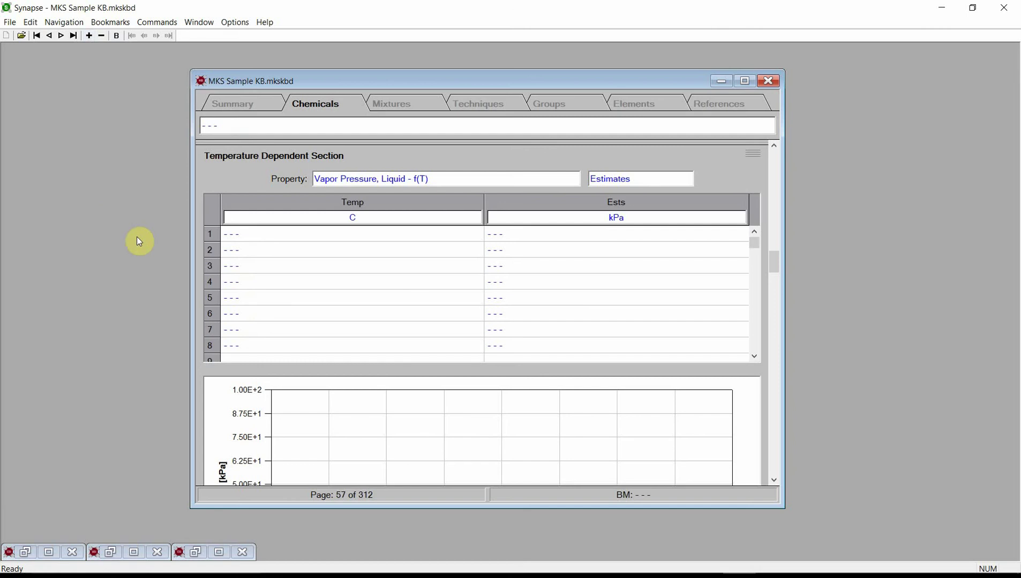
pyautogui.click(331, 126)
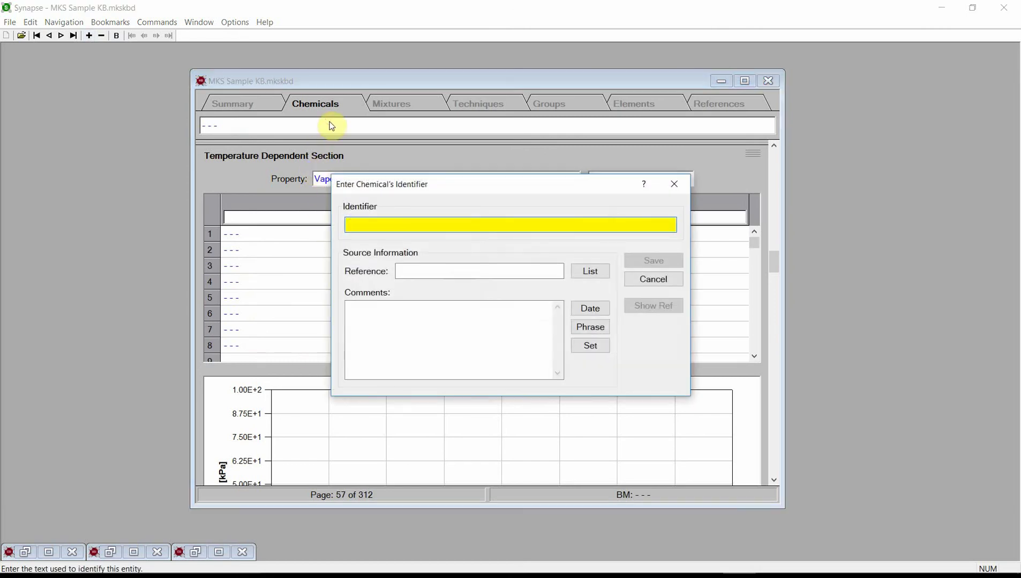
# Step: Enter trans-1-Chloro-3,3,3-trifluoropropene with reference MKS Calculation or Derivation, a date-stamped comment, and save
pyautogui.write('t')
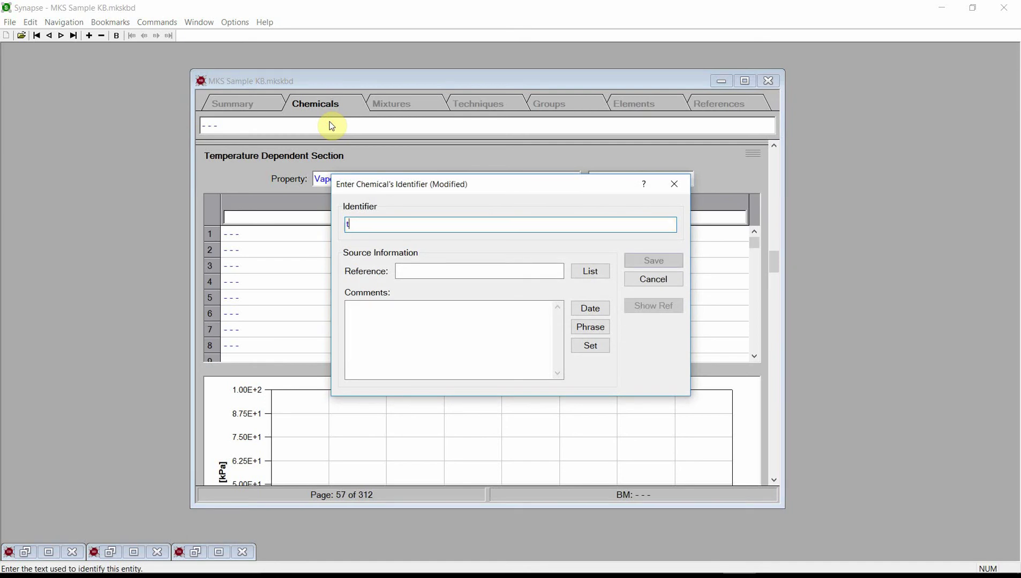
pyautogui.write('rans-1-')
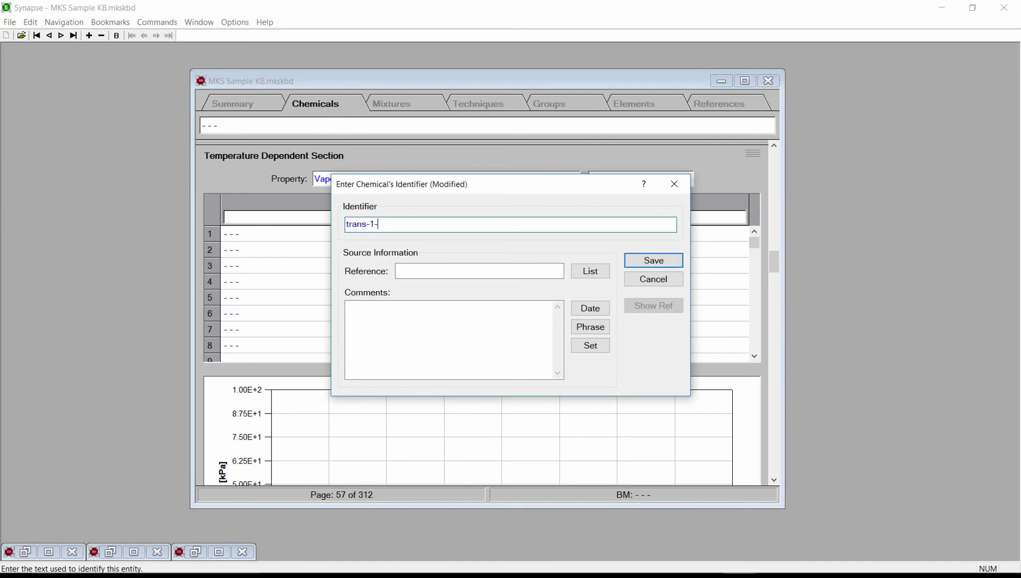
pyautogui.write('Chloro-3,3,3-trifluoropropene')
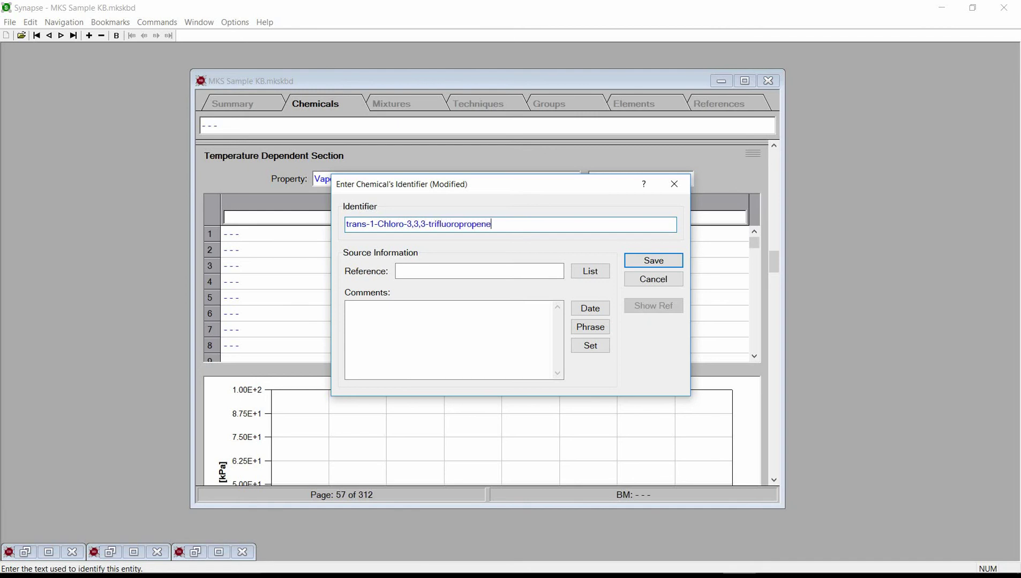
pyautogui.click(581, 269)
pyautogui.write('mk')
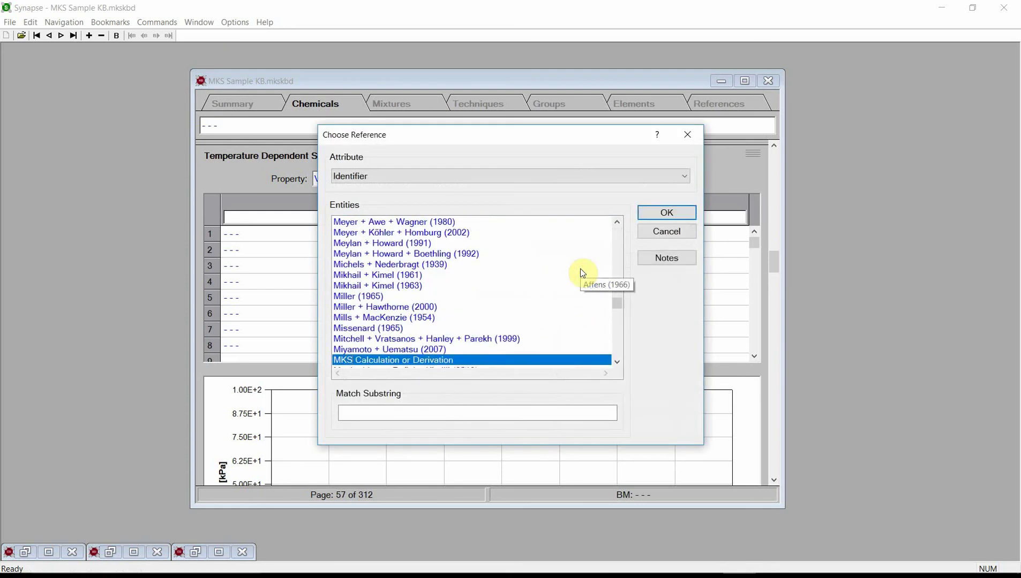
pyautogui.press('Return')
pyautogui.click(589, 309)
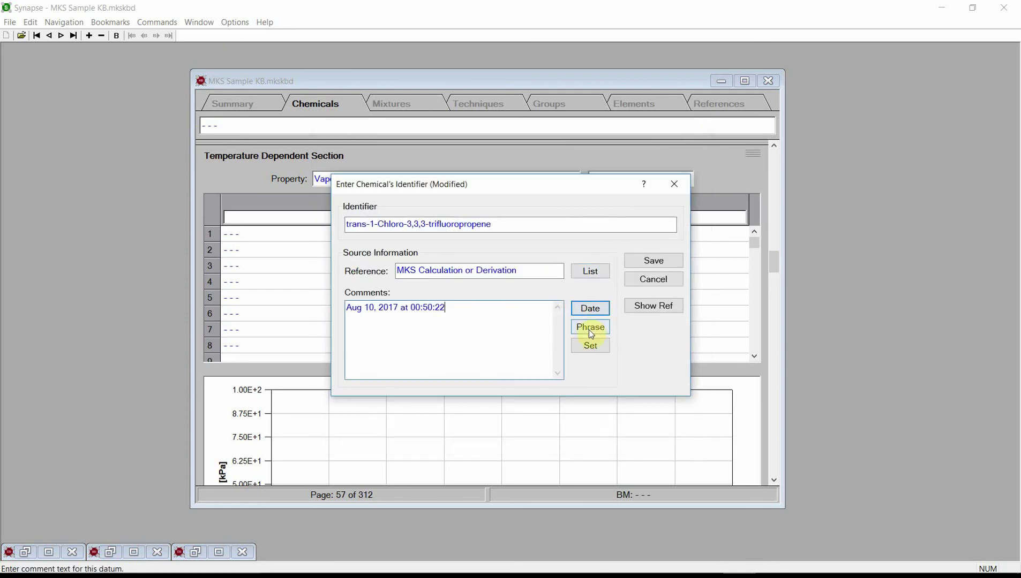
pyautogui.click(589, 331)
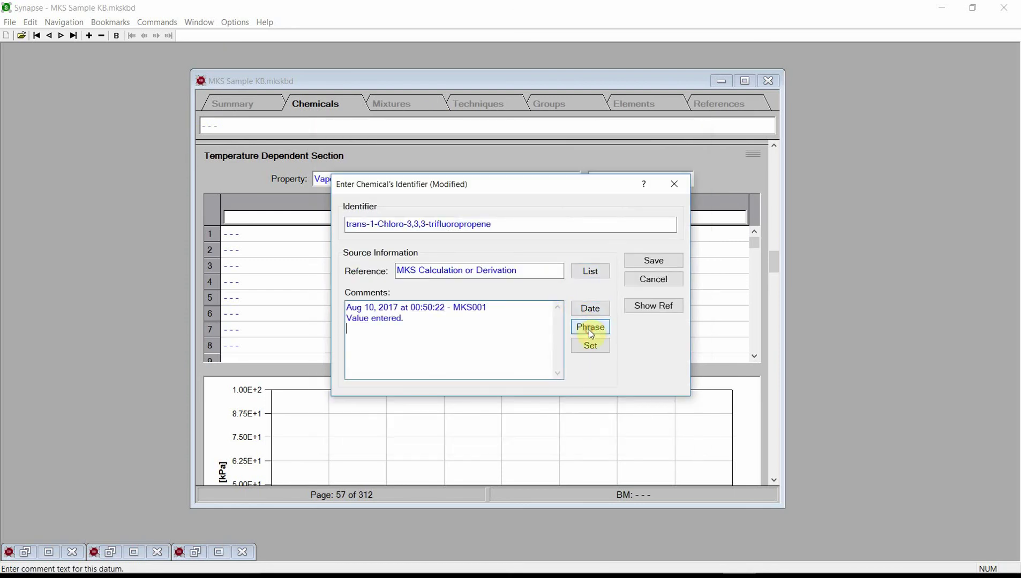
pyautogui.click(664, 261)
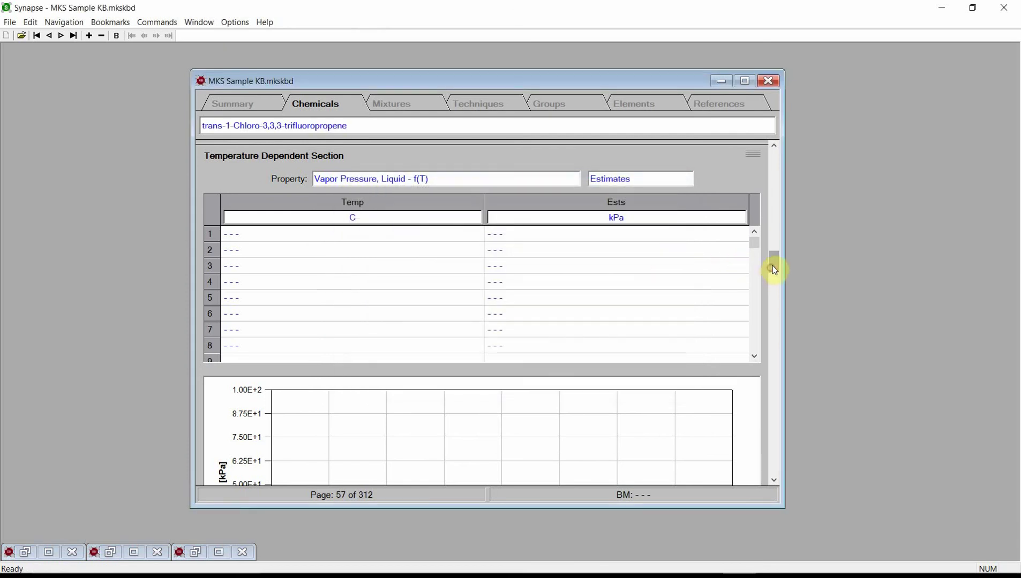
# Step: In the Chemical Structure editor, place three carbon atoms in a row
pyautogui.moveTo(773, 269); pyautogui.dragTo(767, 195)
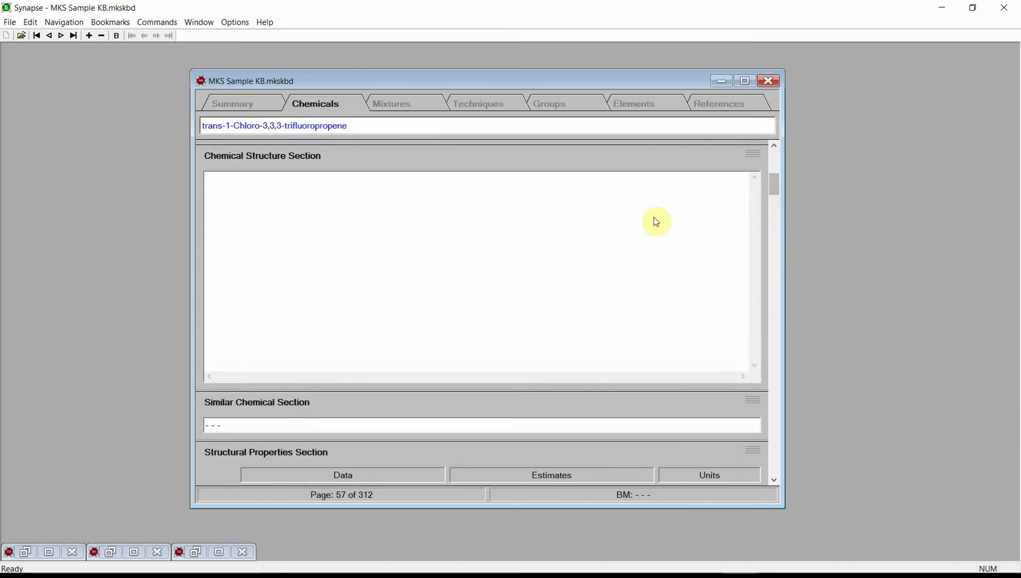
pyautogui.doubleClick(506, 273)
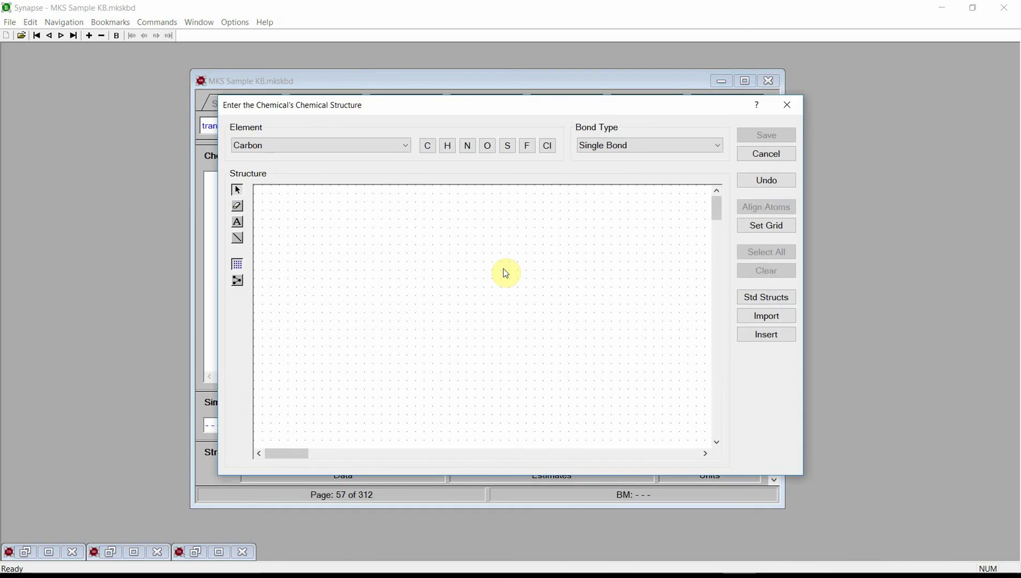
pyautogui.click(429, 147)
pyautogui.click(402, 273)
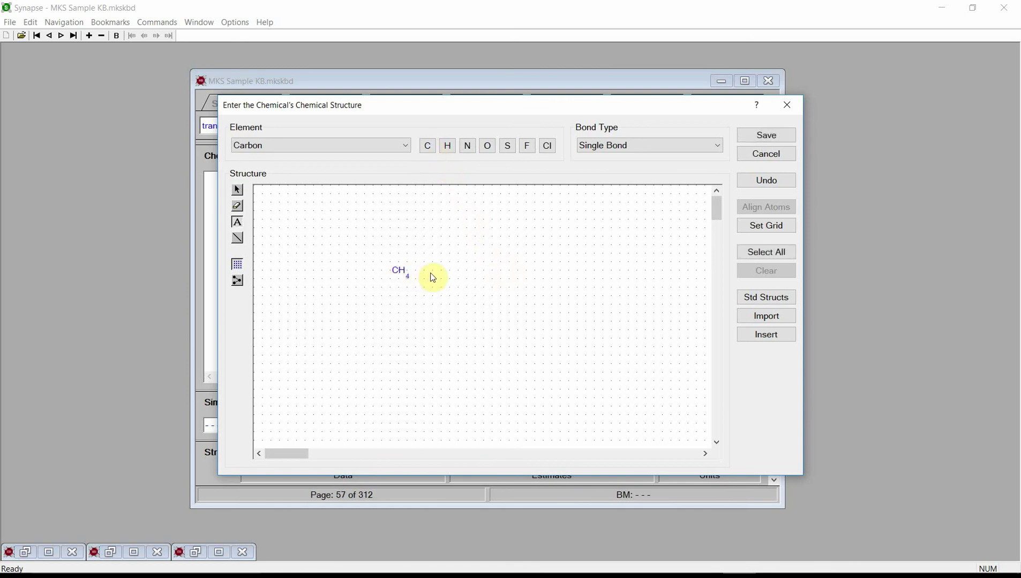
pyautogui.click(433, 273)
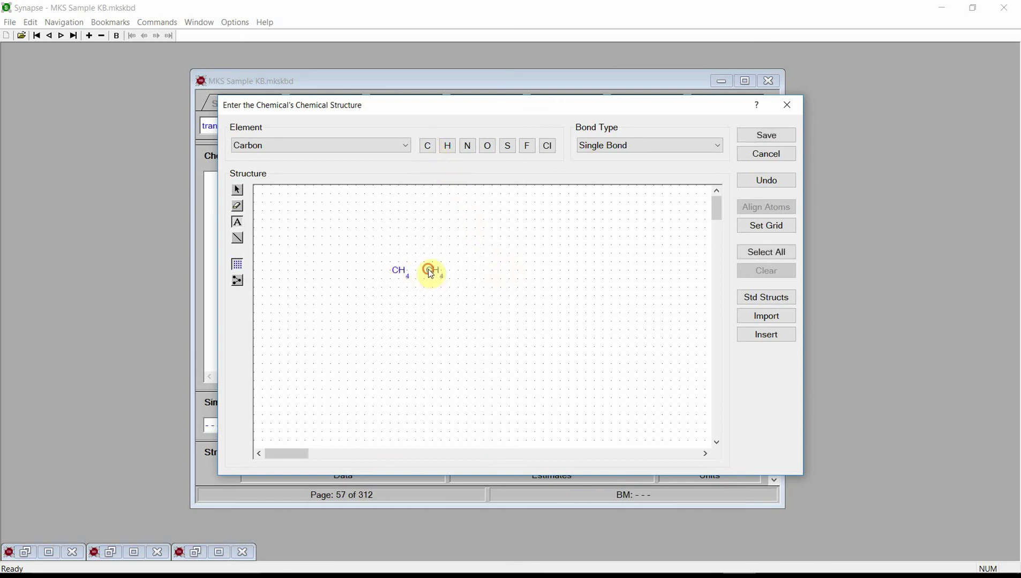
pyautogui.click(463, 273)
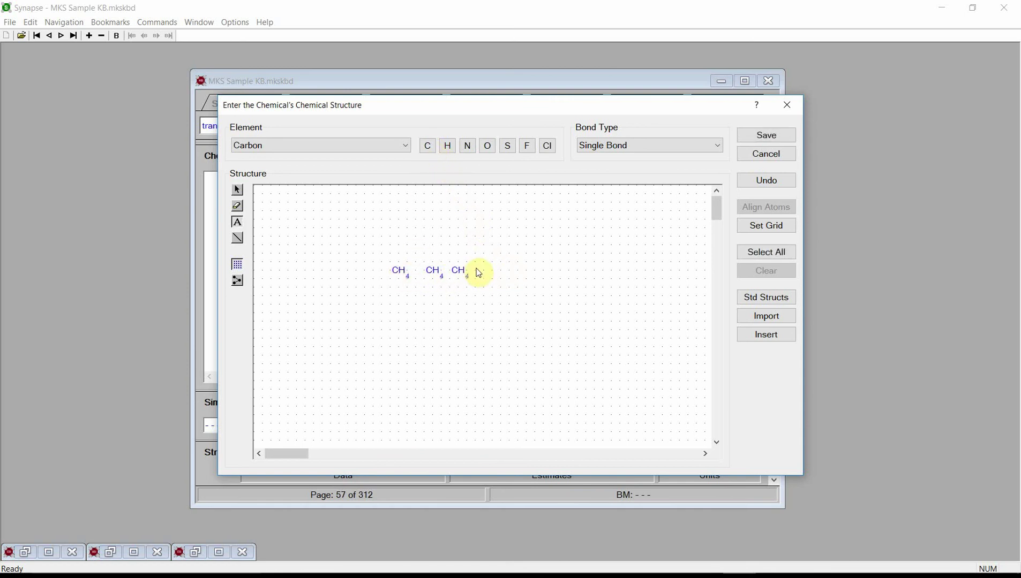
# Step: Add a chlorine by the first carbon, fluorines by the third, and a hydrogen above the middle
pyautogui.click(546, 147)
pyautogui.click(379, 260)
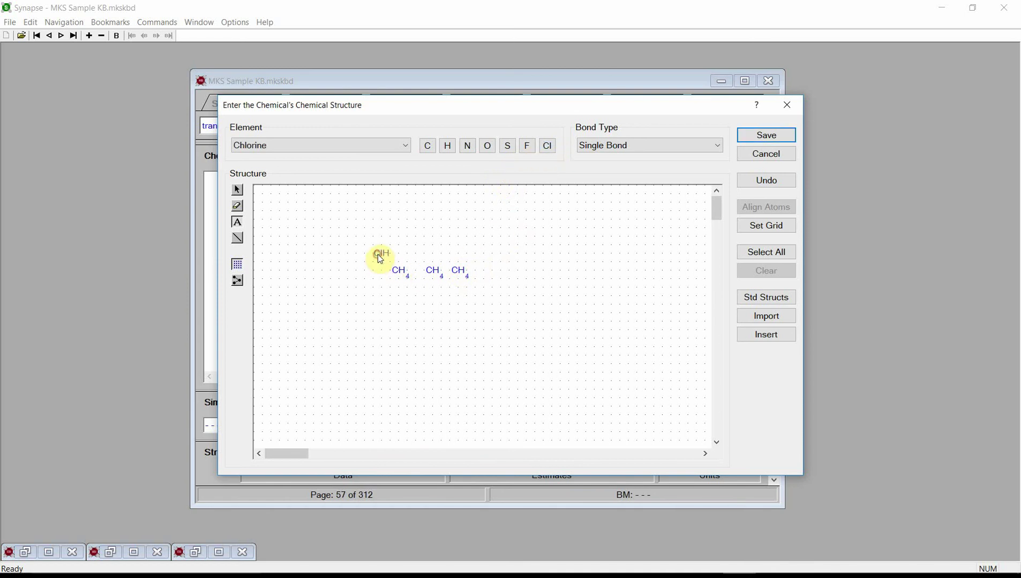
pyautogui.click(526, 150)
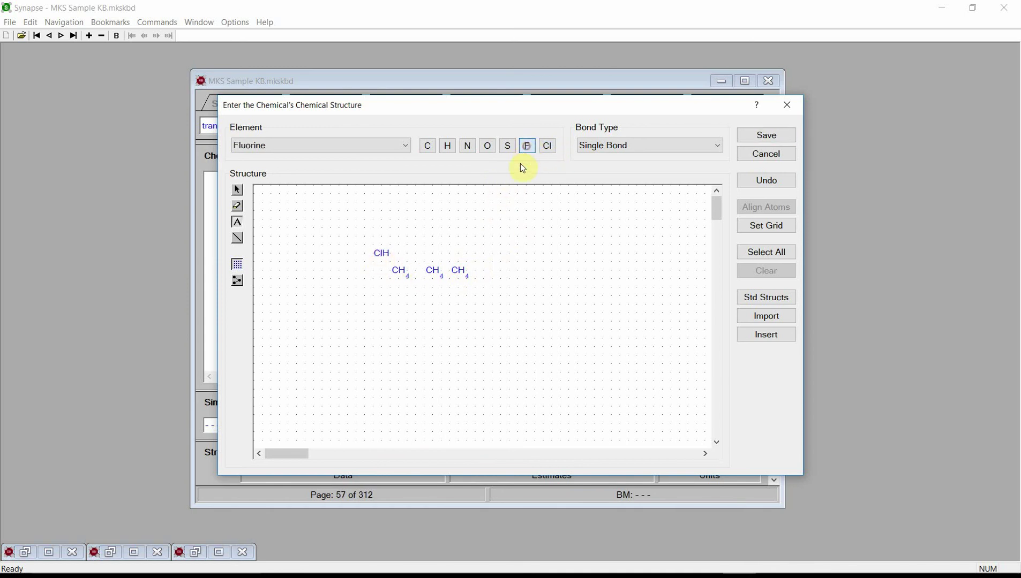
pyautogui.click(458, 249)
pyautogui.click(485, 273)
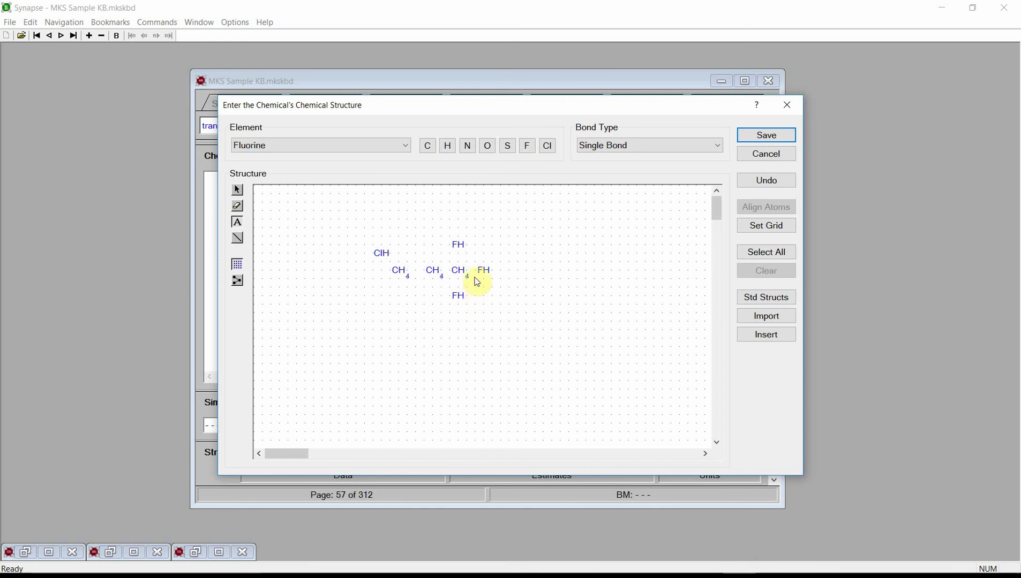
pyautogui.click(447, 149)
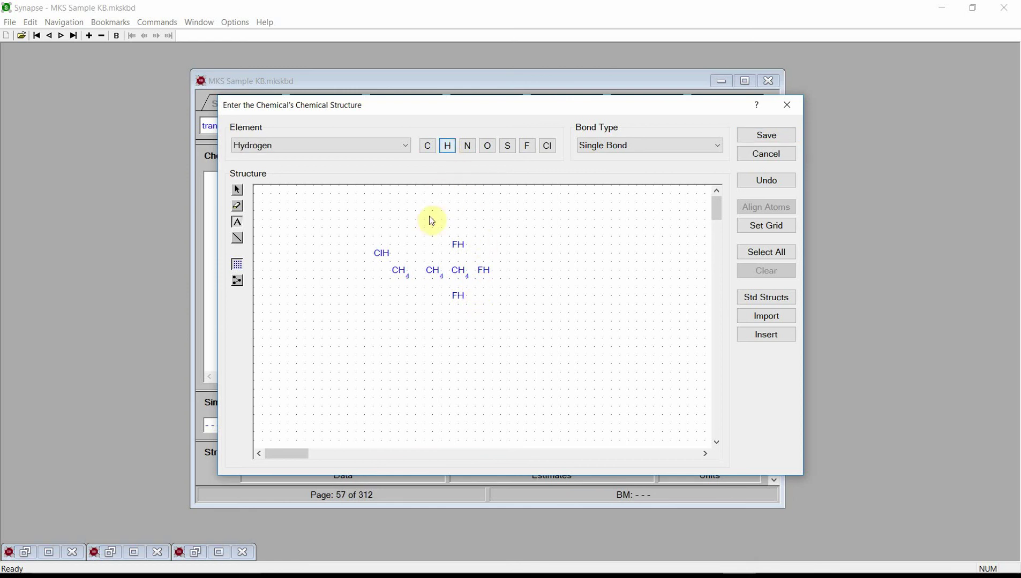
pyautogui.click(428, 249)
# Step: Join chlorine, hydrogens, carbons and the three fluorines with single bonds
pyautogui.click(239, 238)
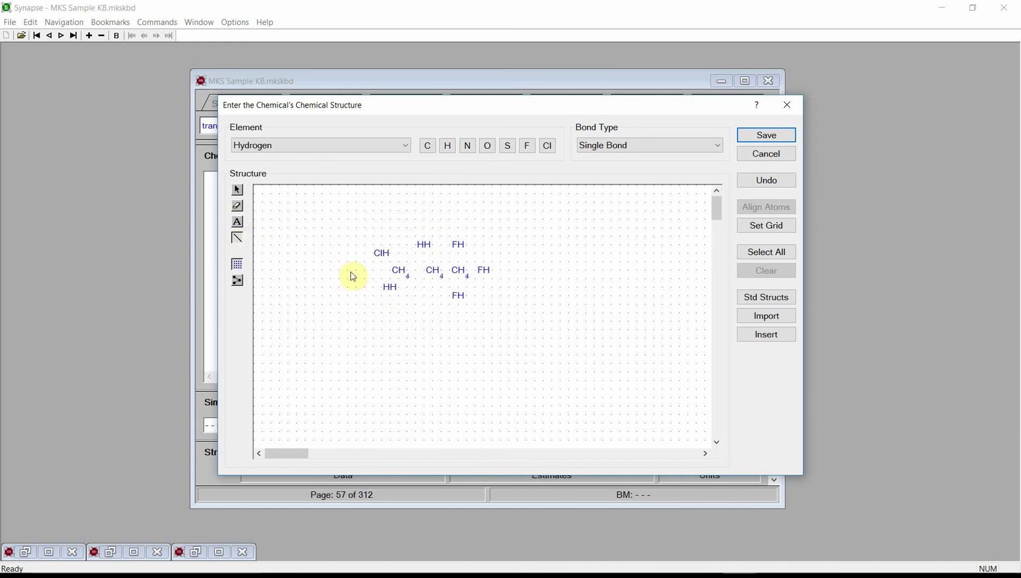
pyautogui.click(397, 271)
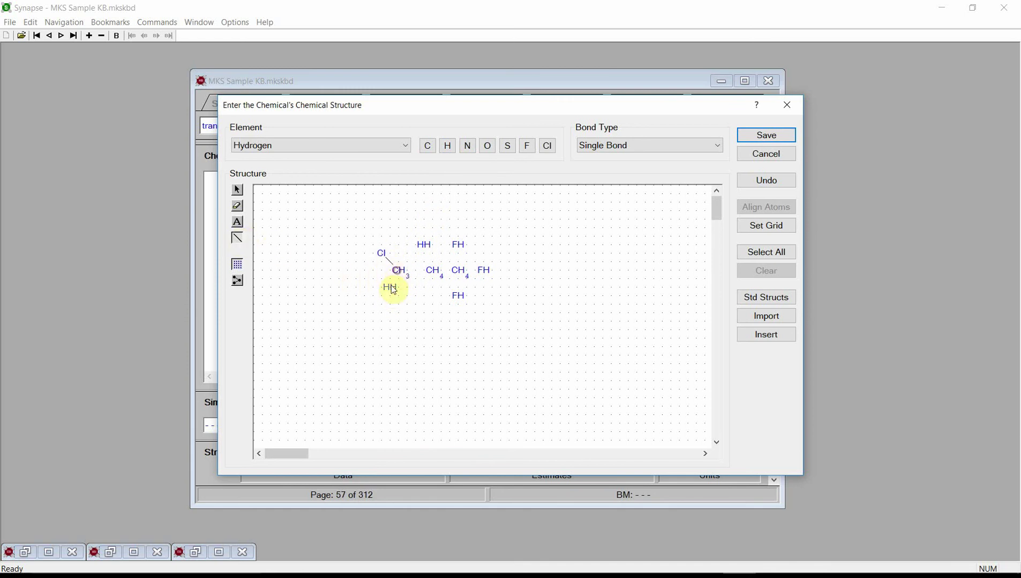
pyautogui.click(397, 271)
pyautogui.click(423, 245)
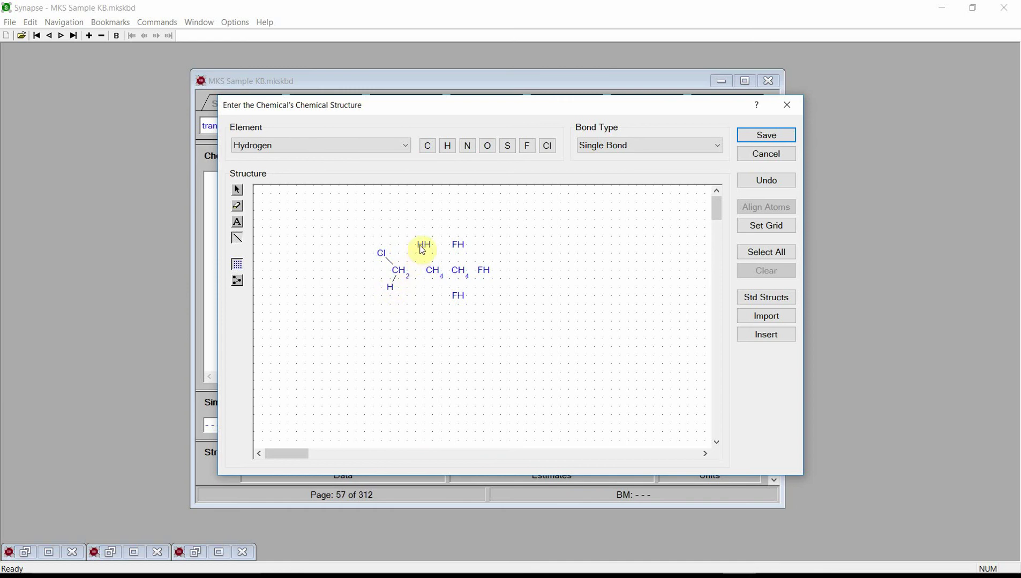
pyautogui.click(434, 271)
pyautogui.click(435, 272)
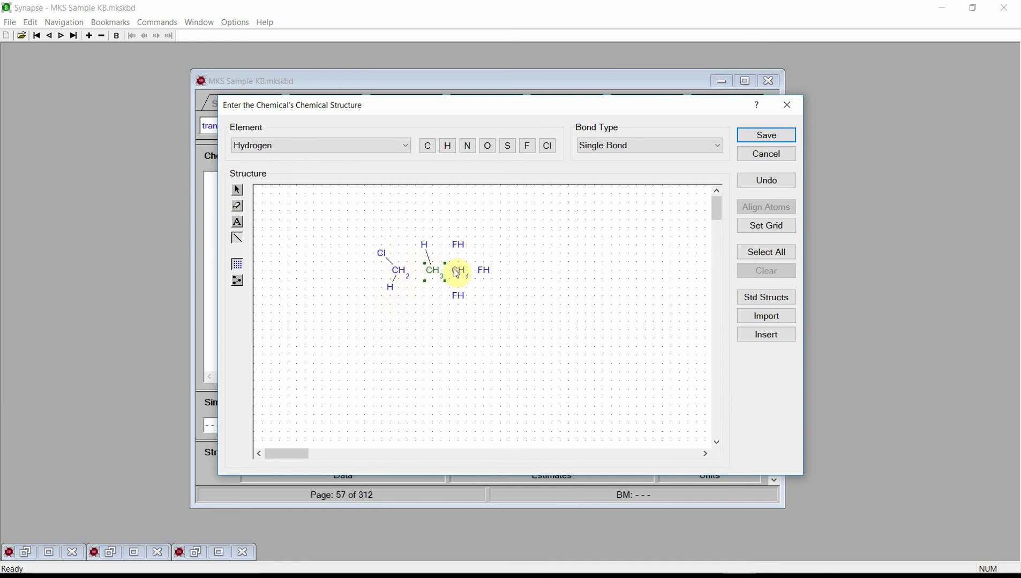
pyautogui.click(457, 271)
pyautogui.click(458, 246)
pyautogui.click(458, 270)
pyautogui.click(483, 271)
pyautogui.click(457, 296)
pyautogui.click(457, 271)
pyautogui.click(581, 146)
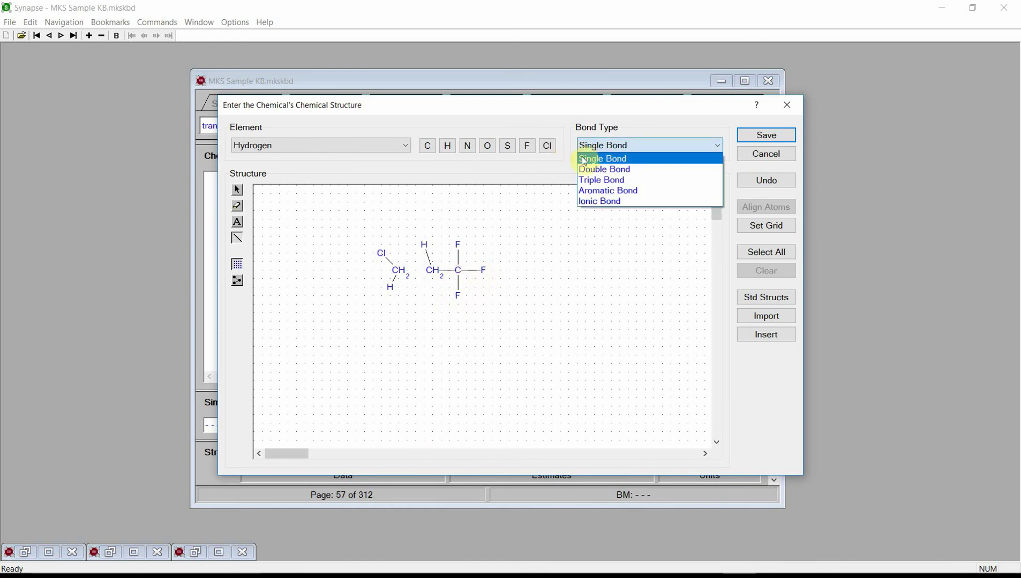
# Step: Make the bond between the first and middle carbons a double bond
pyautogui.click(588, 169)
pyautogui.click(399, 271)
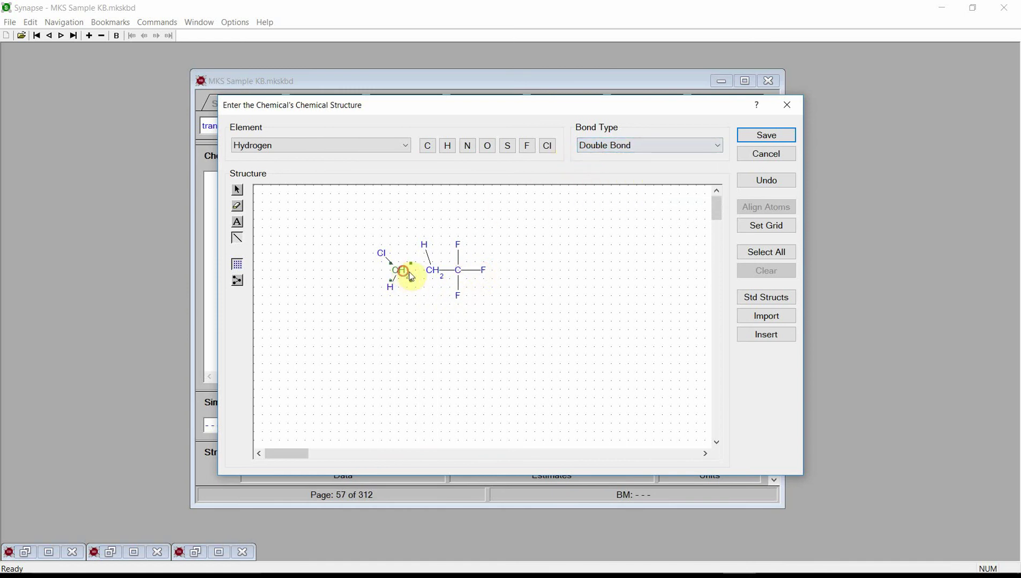
pyautogui.click(434, 270)
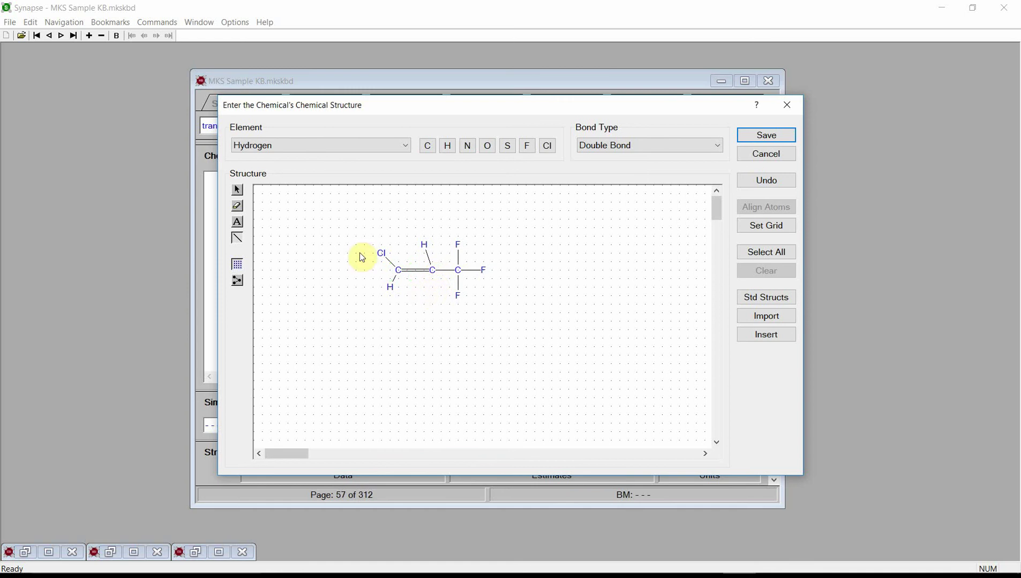
# Step: Reposition the upper hydrogen and the fluorine atoms for a tidier layout
pyautogui.click(240, 190)
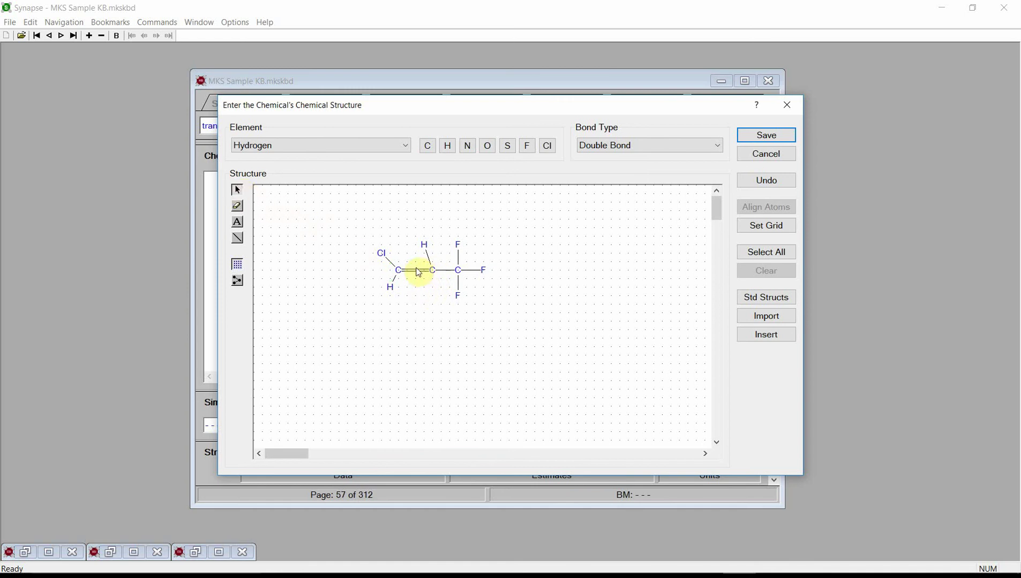
pyautogui.click(383, 254)
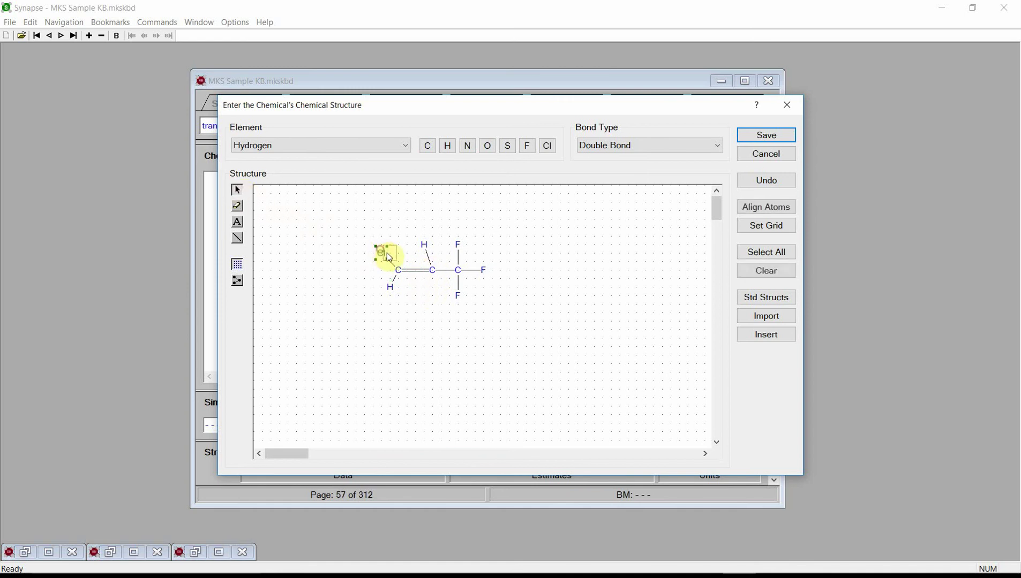
pyautogui.click(434, 250)
pyautogui.moveTo(425, 246); pyautogui.dragTo(458, 254)
pyautogui.click(458, 245)
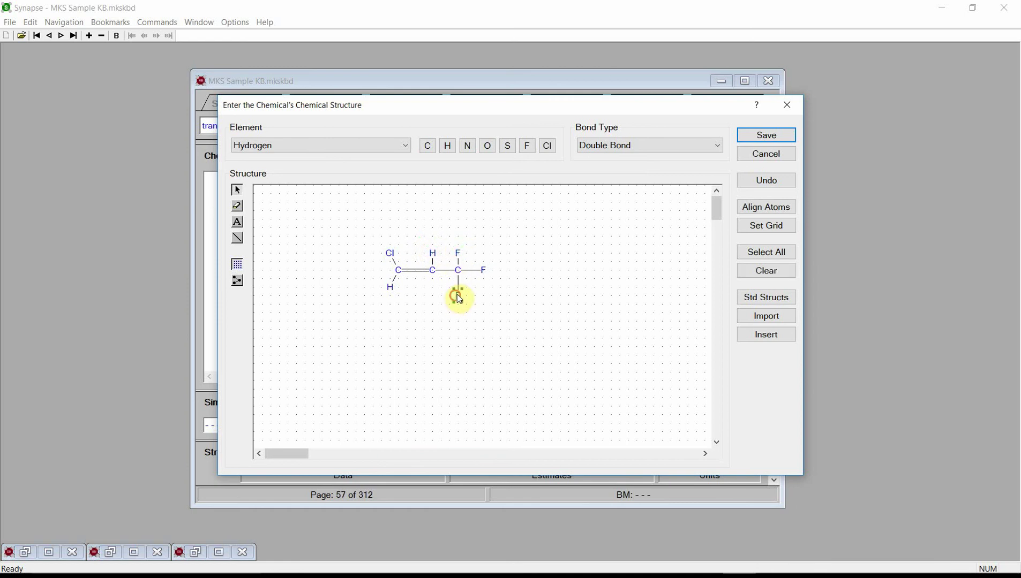
pyautogui.moveTo(458, 296); pyautogui.dragTo(458, 287)
pyautogui.click(479, 274)
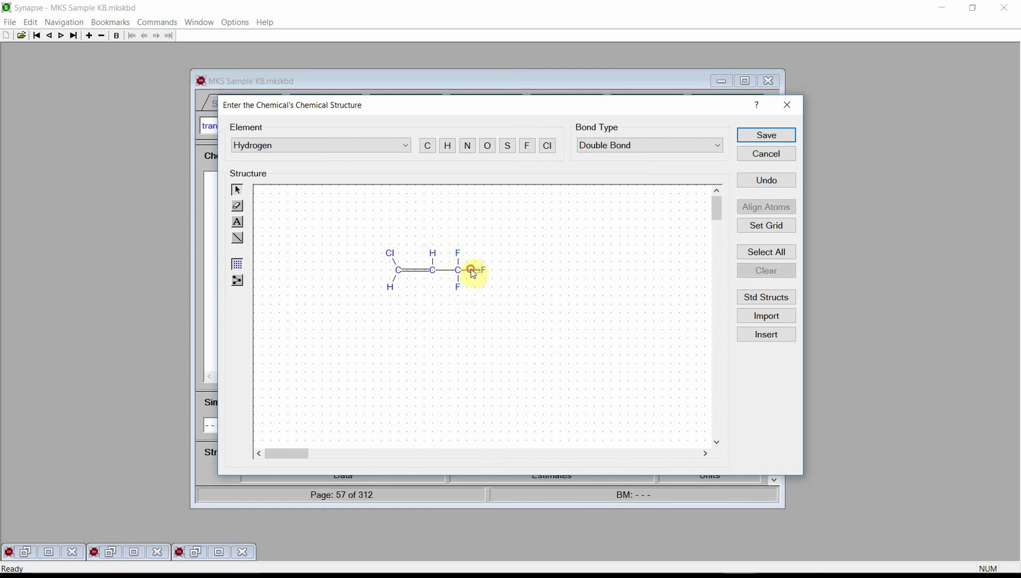
pyautogui.moveTo(482, 273); pyautogui.dragTo(476, 275)
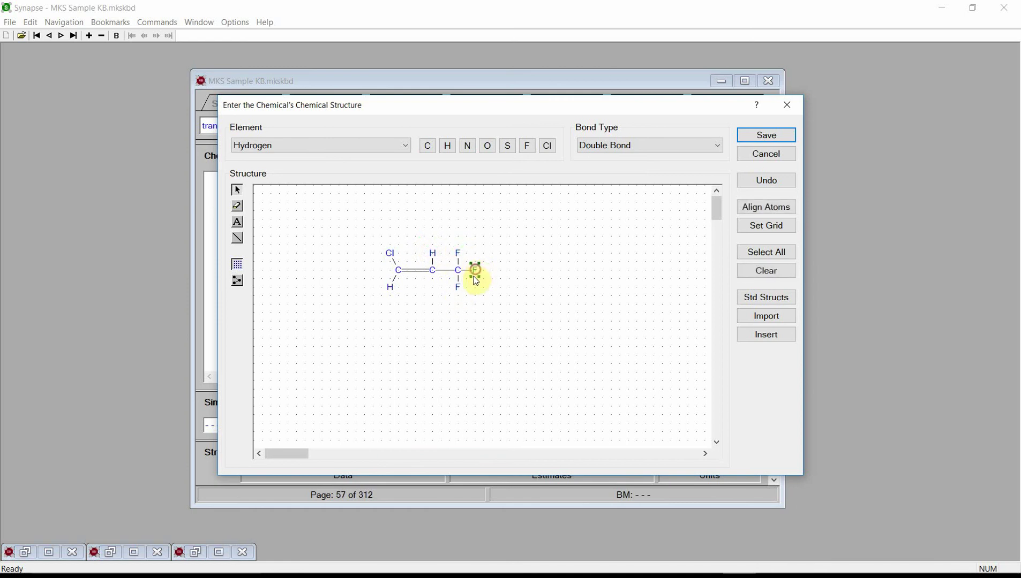
# Step: Shift the chlorine–carbon–hydrogen group right, then save the ClCH=CH–CF3 structure
pyautogui.moveTo(375, 240); pyautogui.dragTo(411, 303)
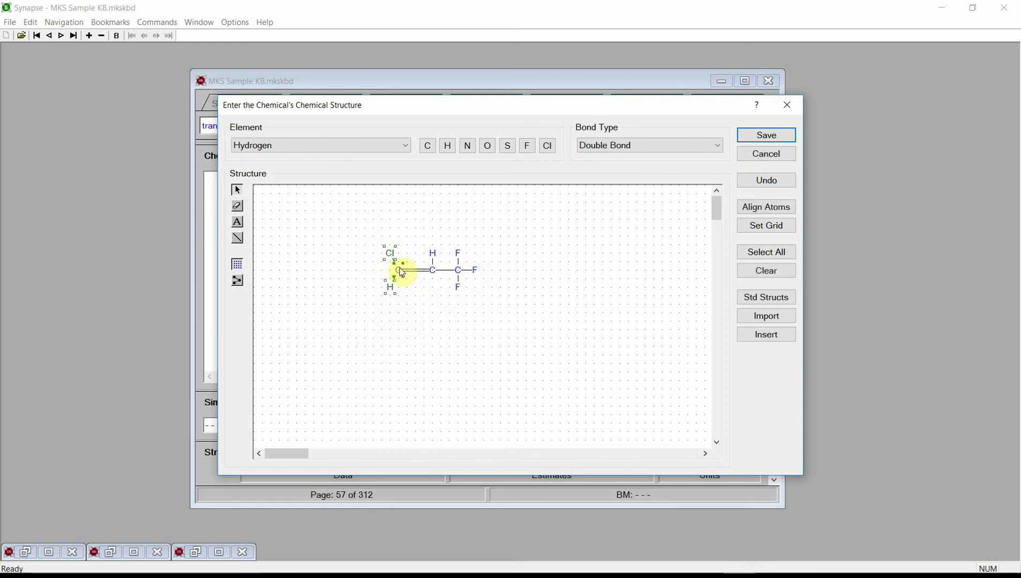
pyautogui.moveTo(400, 268); pyautogui.dragTo(417, 274)
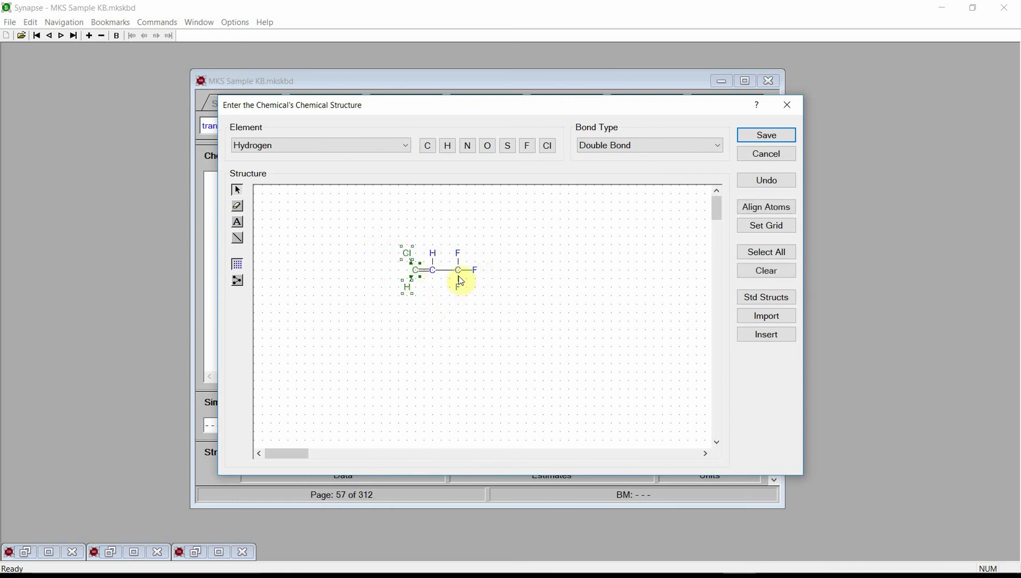
pyautogui.moveTo(502, 231); pyautogui.dragTo(452, 271)
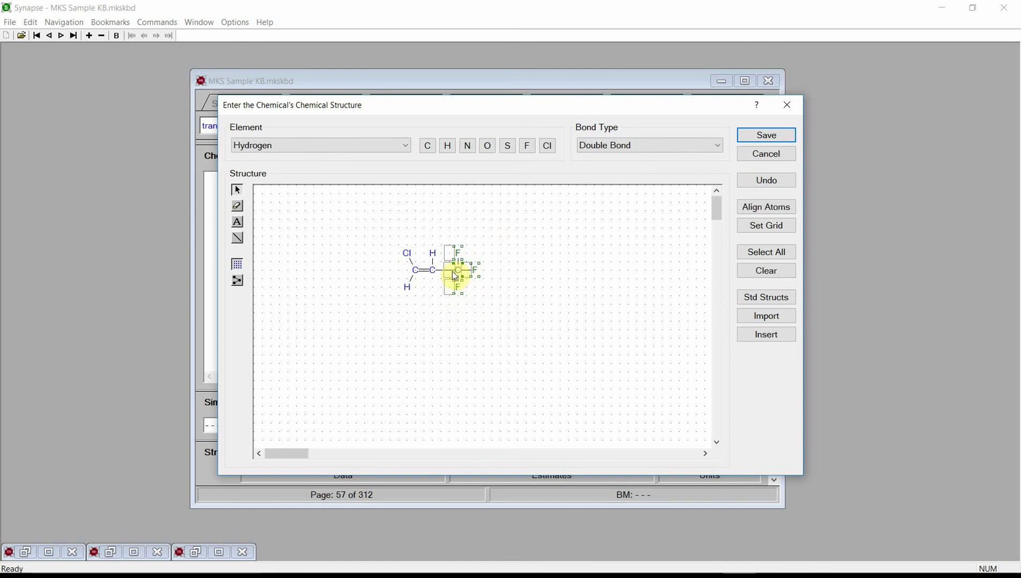
pyautogui.click(517, 280)
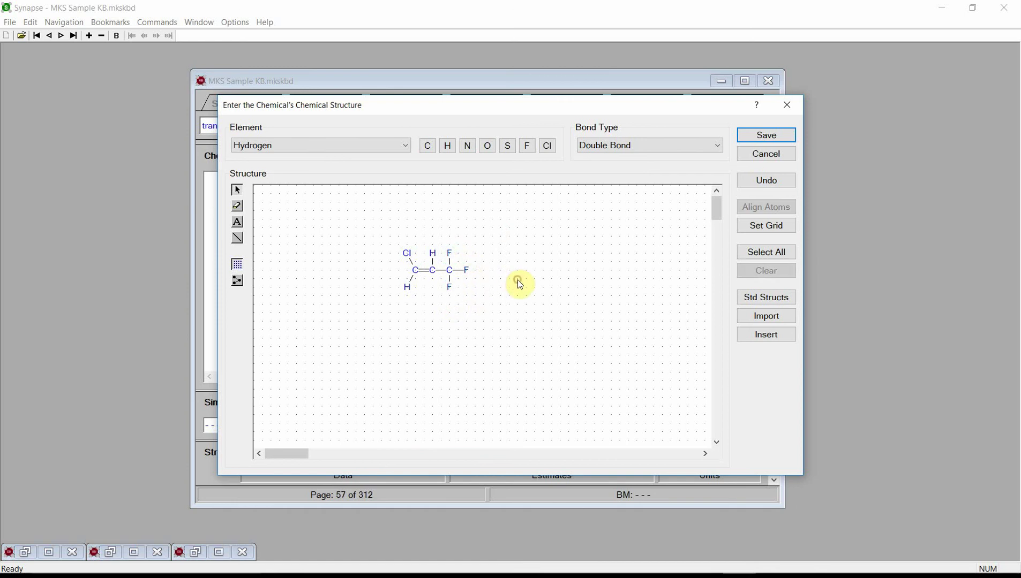
pyautogui.click(767, 137)
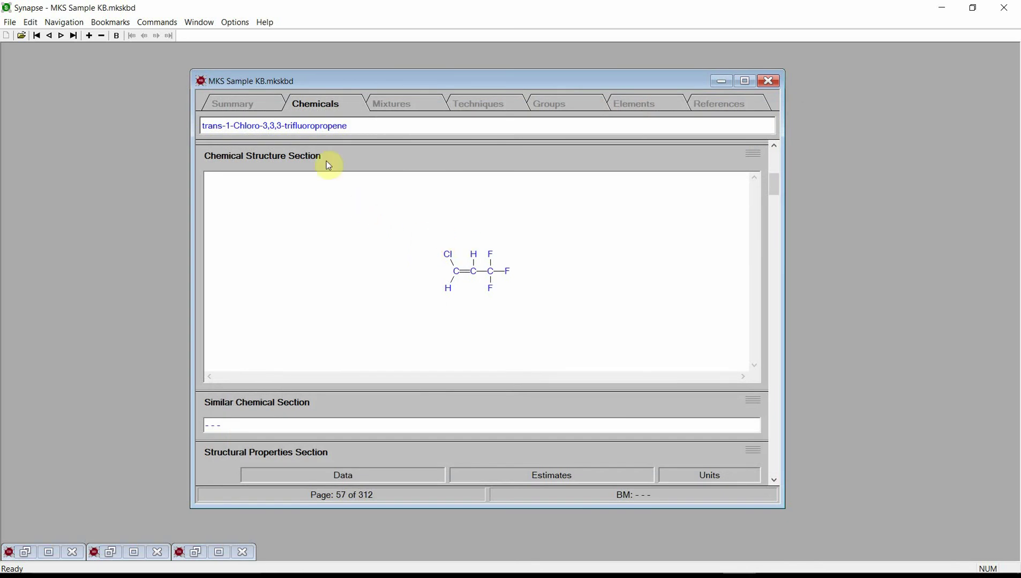
# Step: Estimate and save all properties, reviewing values like Mw 130.4962, Tb 22.2584 C, Tc 453.2139 K
pyautogui.click(177, 23)
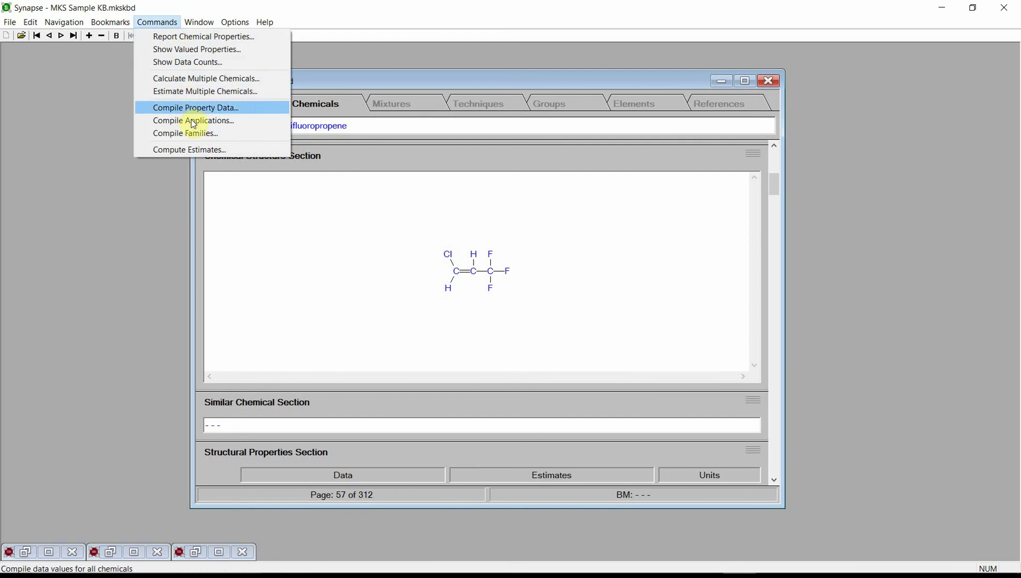
pyautogui.click(199, 149)
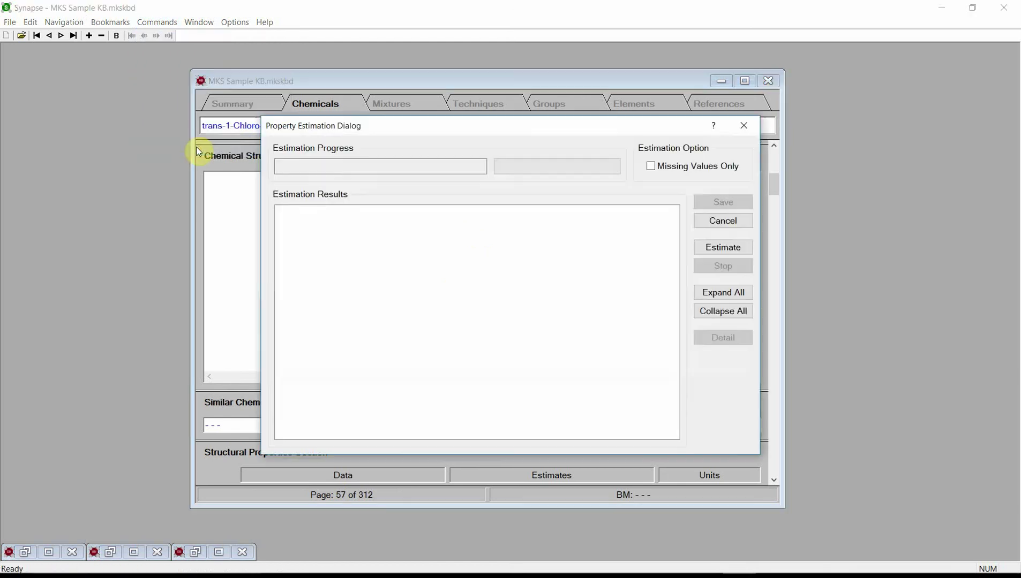
pyautogui.click(715, 250)
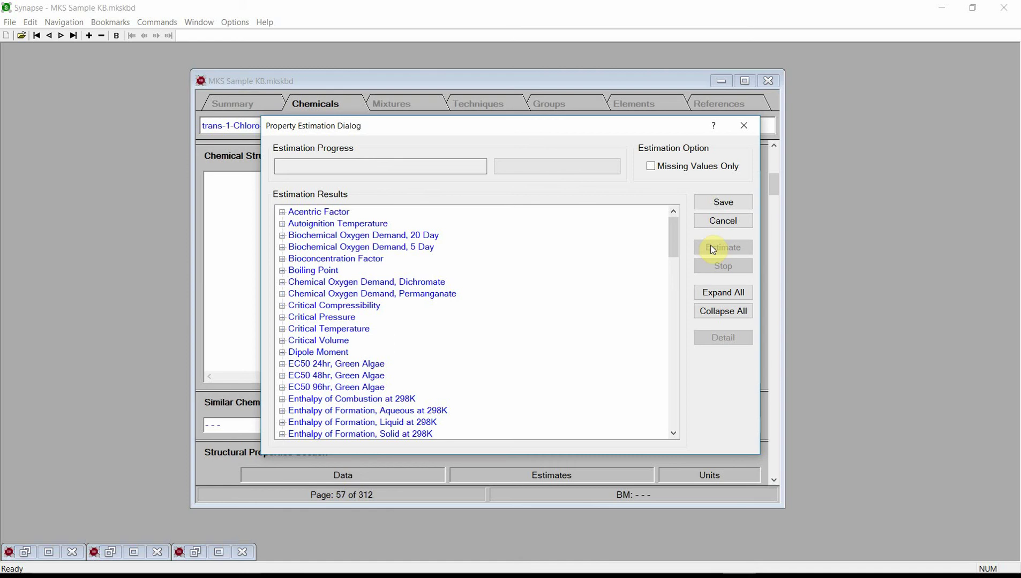
pyautogui.click(732, 206)
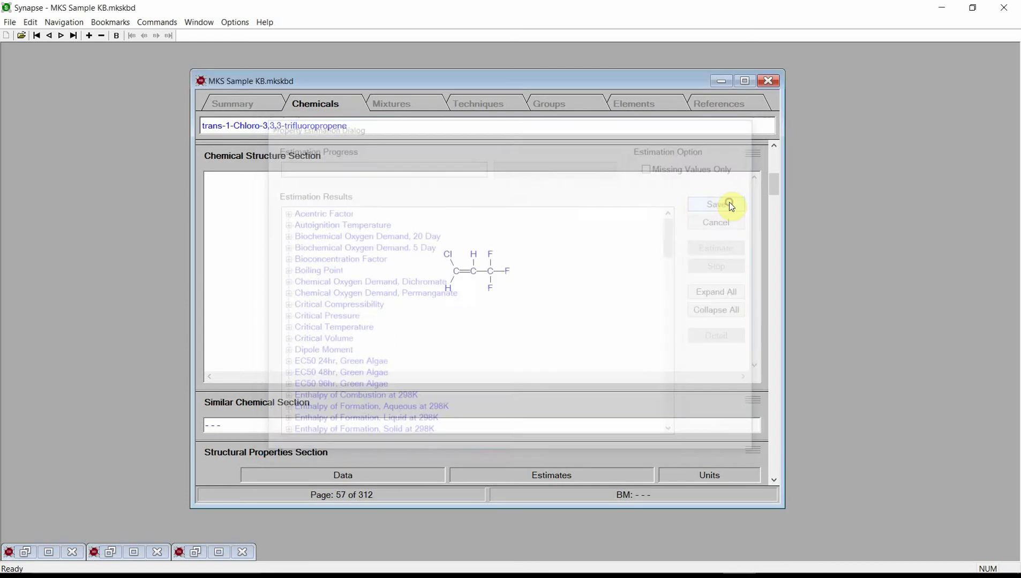
pyautogui.click(772, 335)
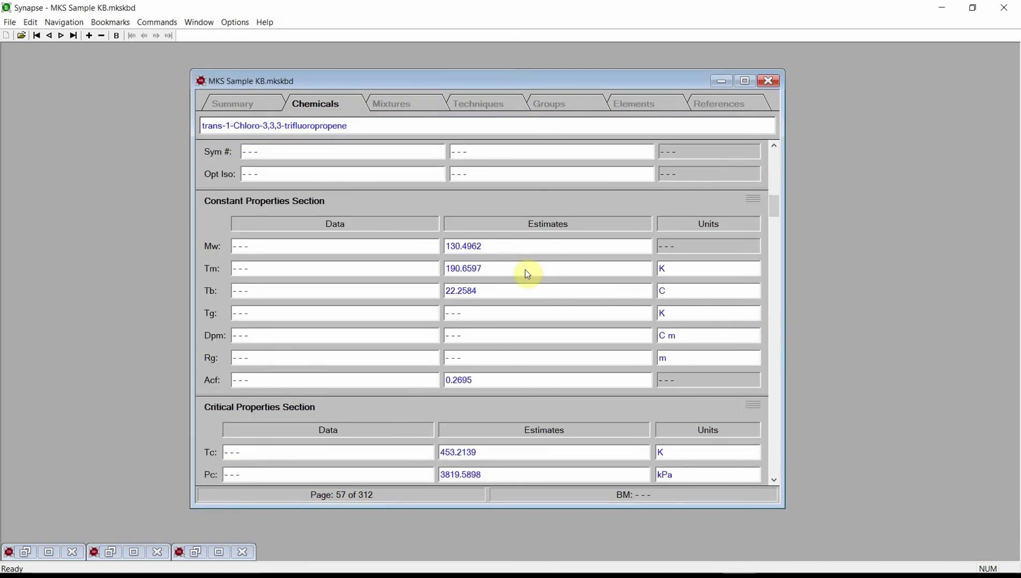
pyautogui.click(776, 370)
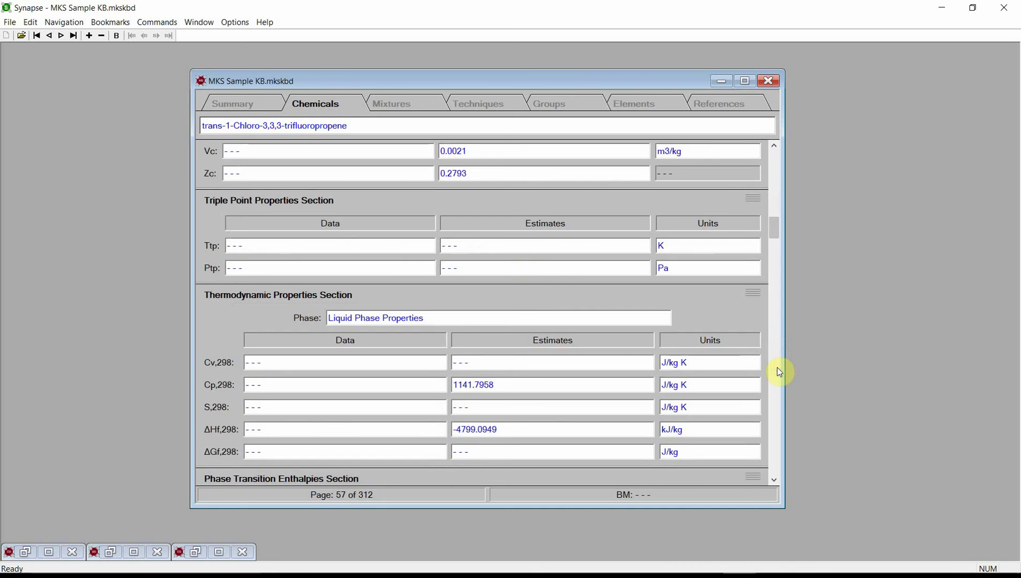